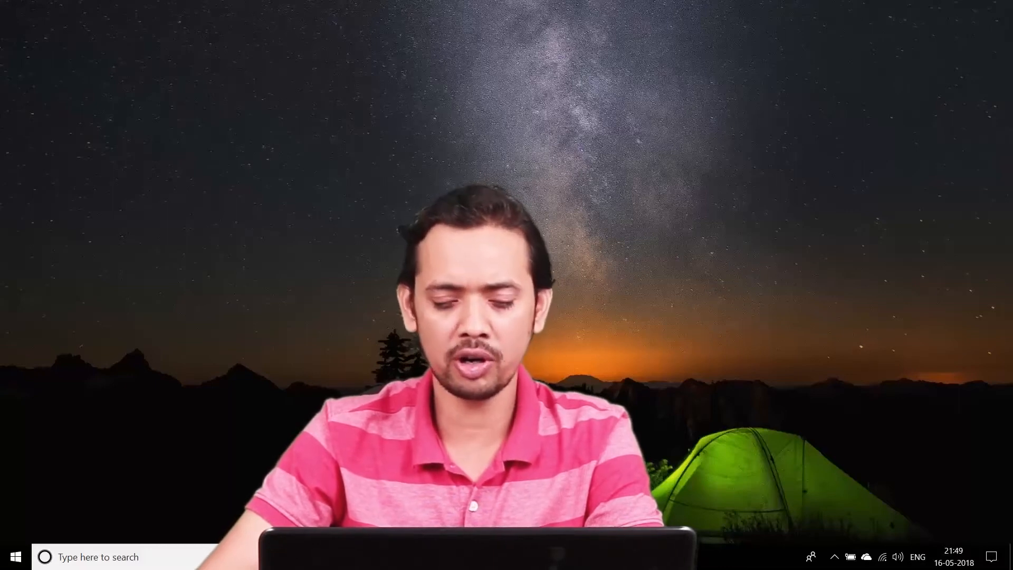
Switch to the AWS console in the browser, open the Relational Database Service and start launching a DB instance.
key(alt+Tab)
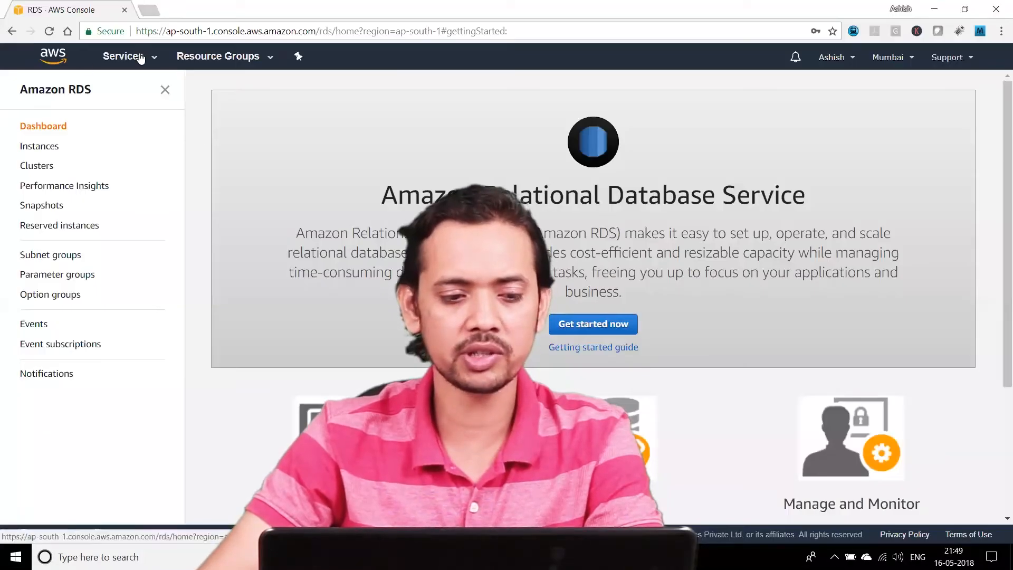
click(138, 57)
click(207, 396)
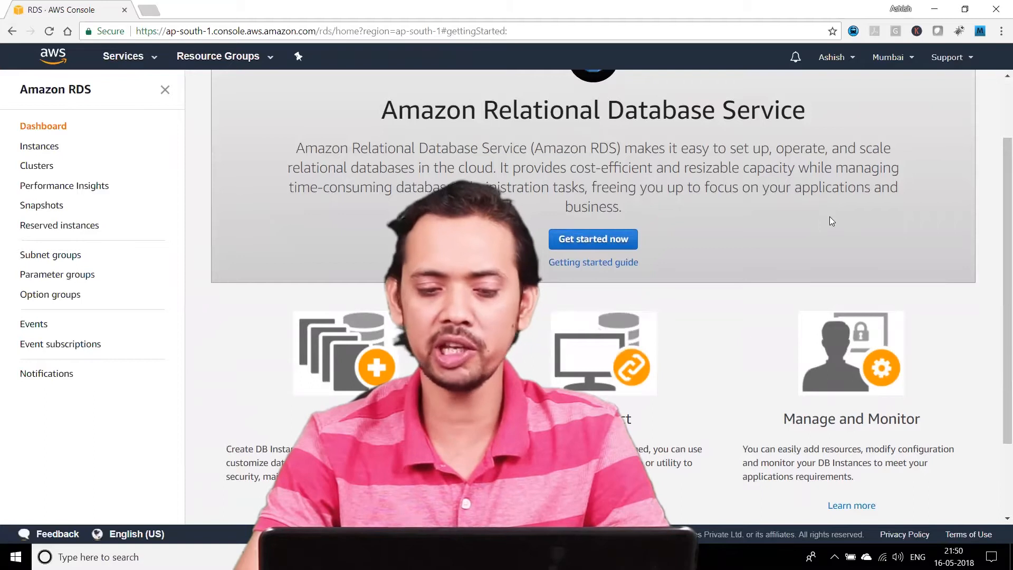
drag(685, 153, 841, 161)
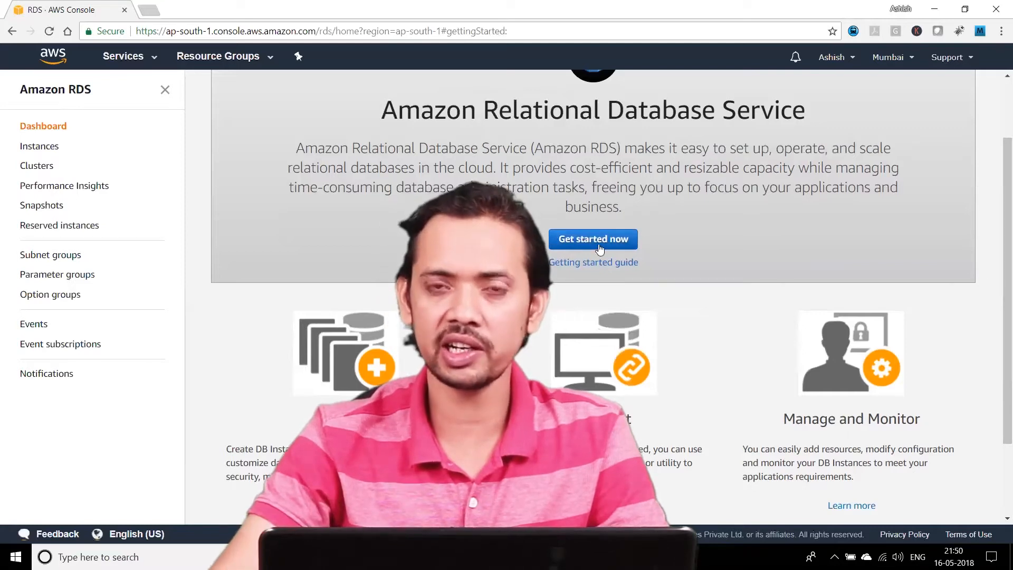
click(598, 244)
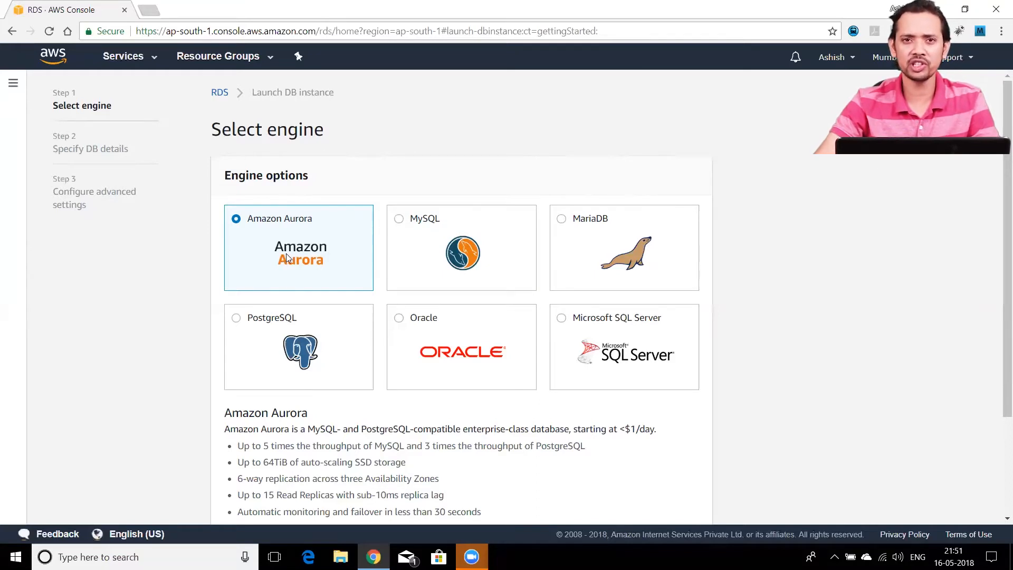
Read the Amazon Aurora description, covering its throughput, storage scaling, replication and read replica features.
drag(999, 159, 999, 241)
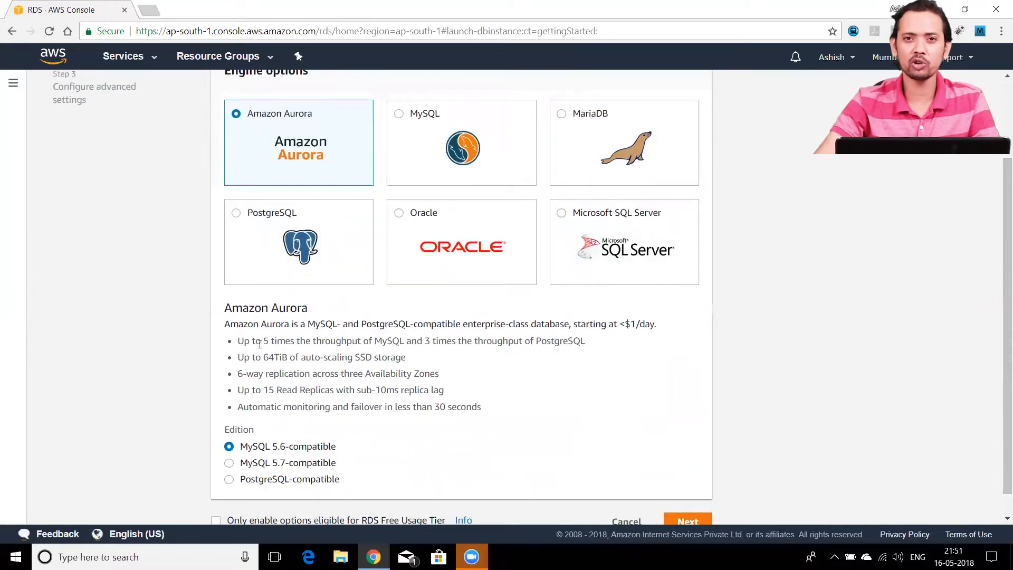
drag(262, 341, 589, 351)
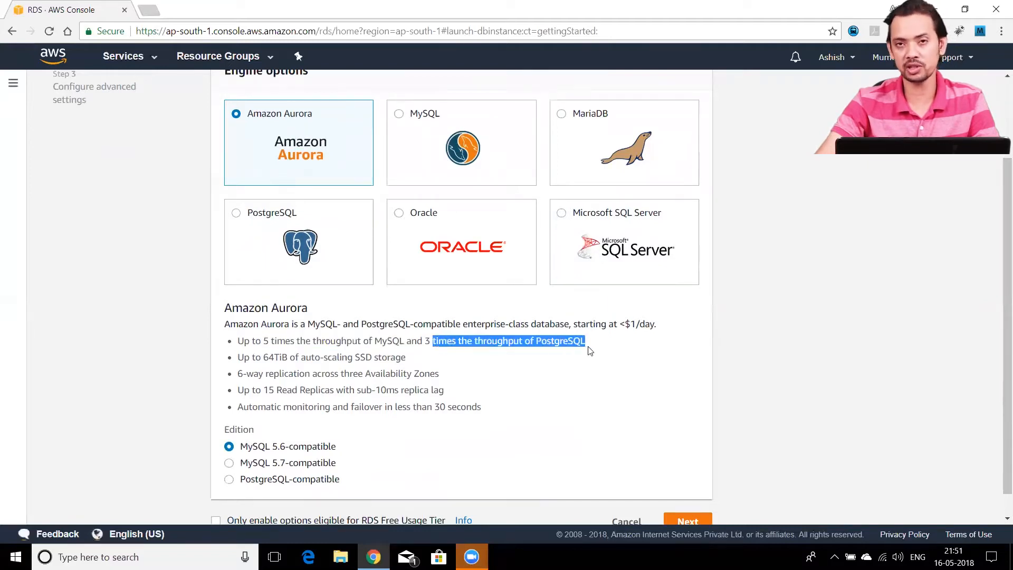
click(263, 368)
drag(262, 359, 409, 363)
click(362, 386)
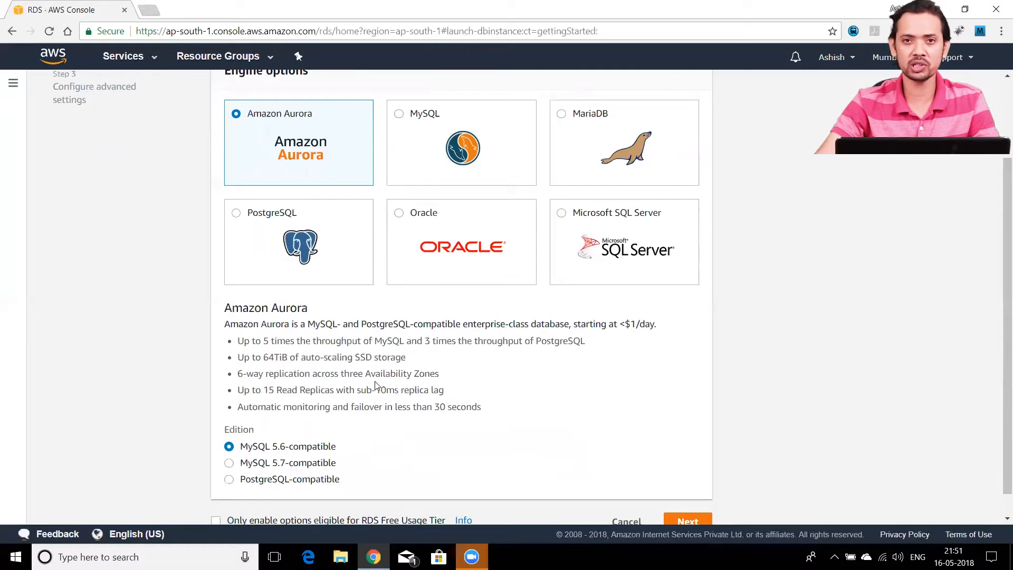
drag(255, 390, 374, 386)
click(373, 386)
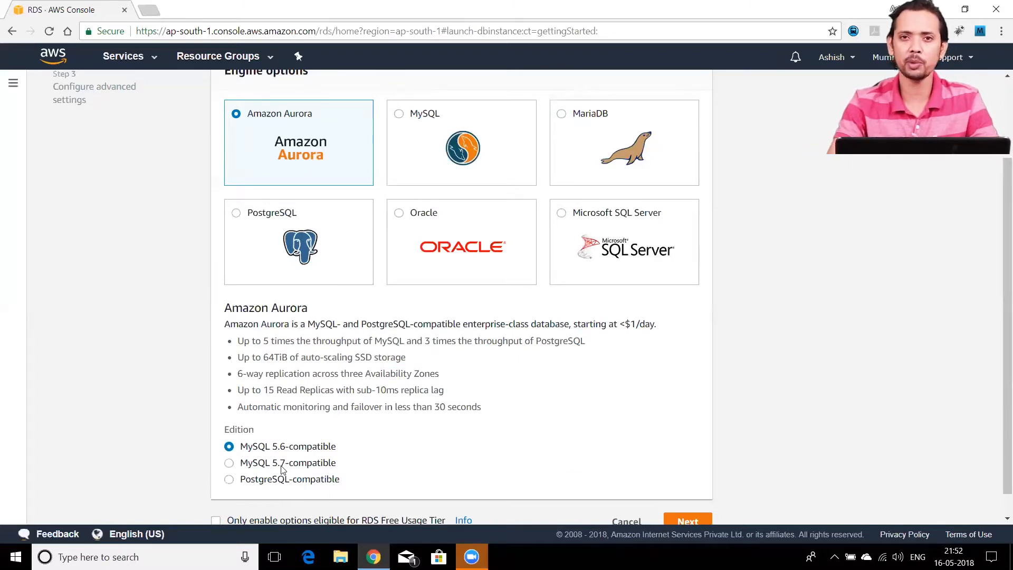
Compare the MySQL, MariaDB, PostgreSQL, Oracle and Microsoft SQL Server engine options, including the available Oracle and SQL Server editions.
scroll(400, 199, up, 1)
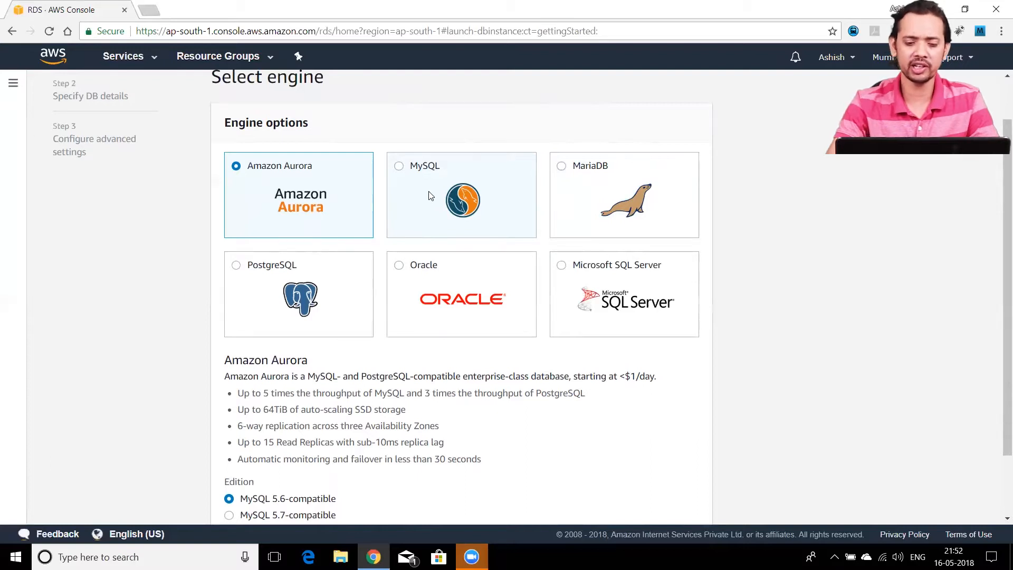
click(444, 182)
click(560, 178)
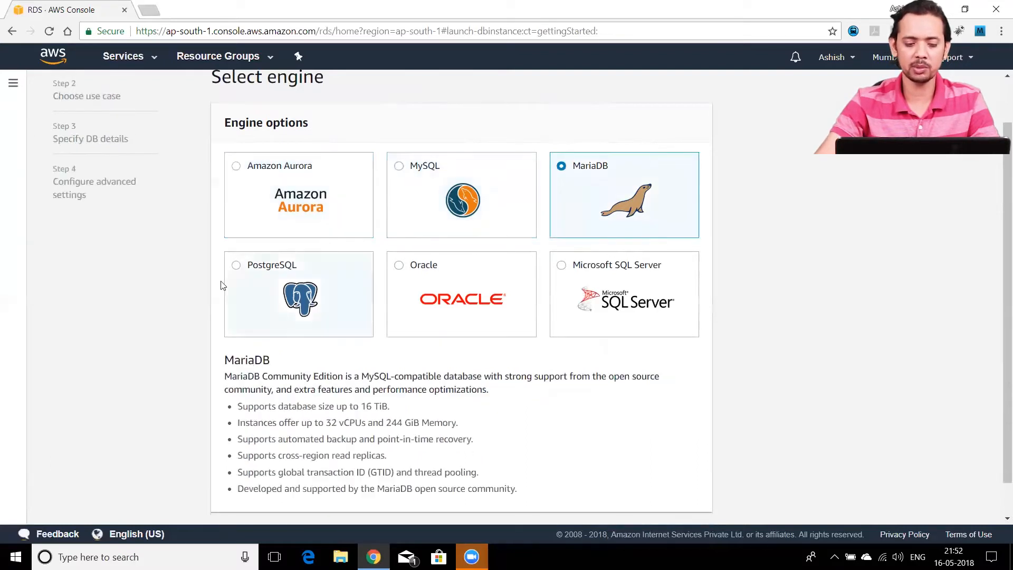
click(236, 290)
click(457, 282)
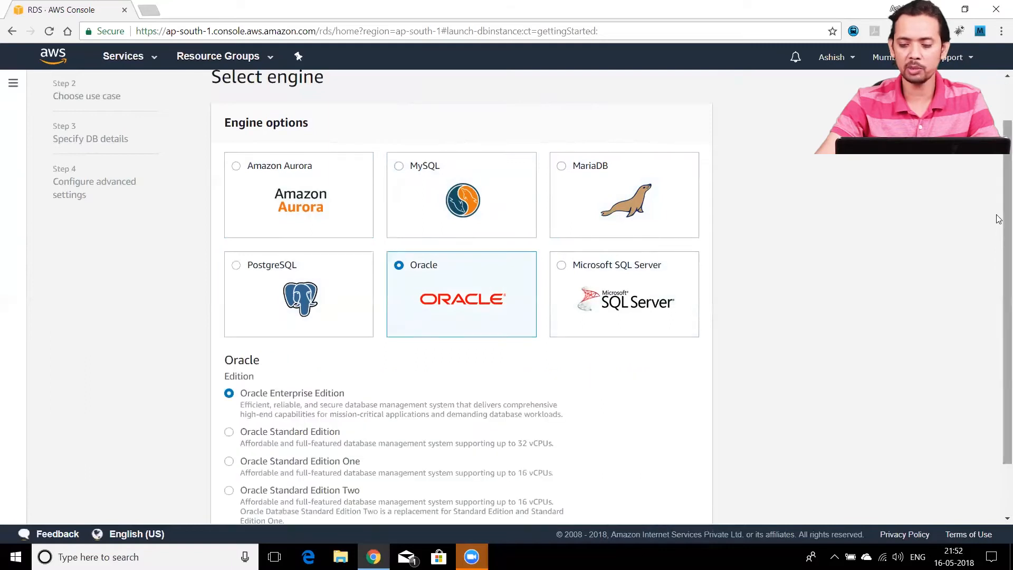
scroll(458, 316, down, 1)
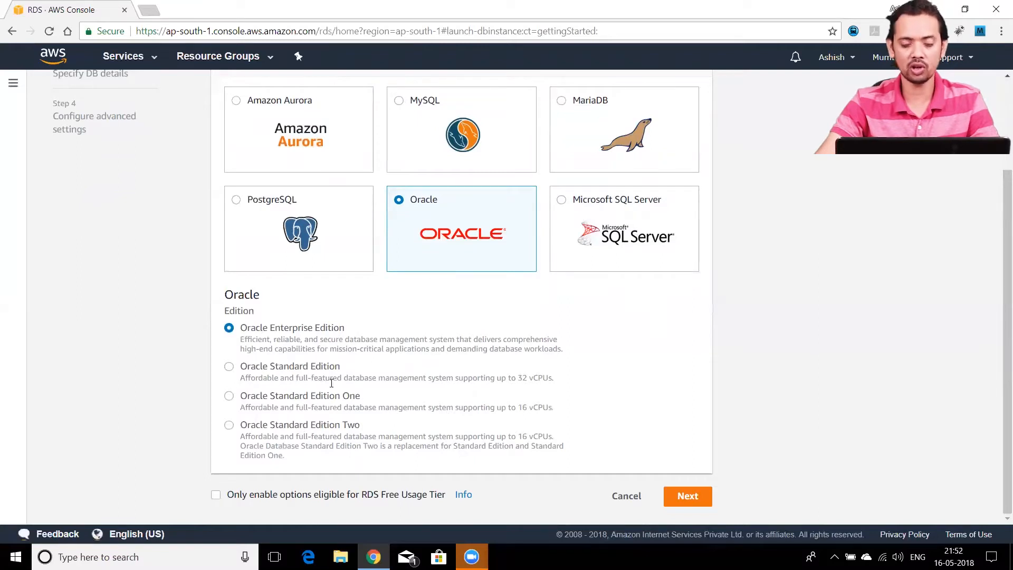
click(591, 215)
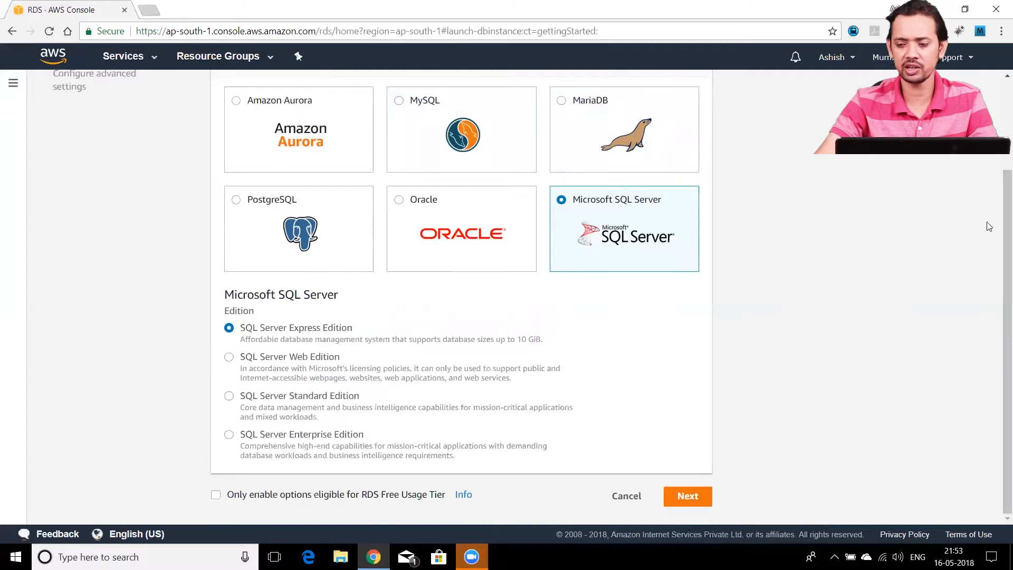
Select MySQL as the database engine, review its size, memory and backup features, and continue to the use case.
scroll(472, 207, up, 2)
click(473, 207)
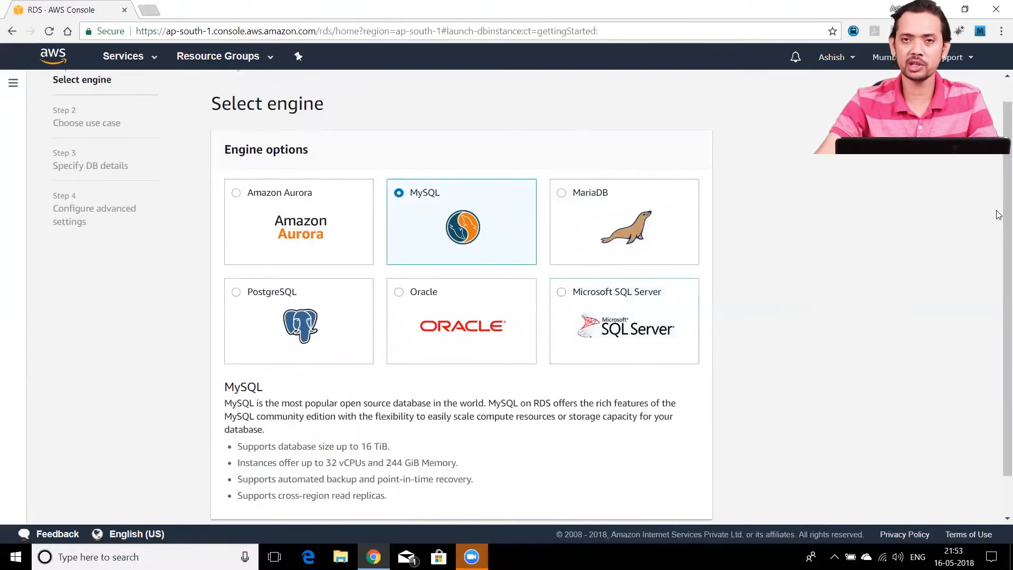
scroll(321, 404, down, 1)
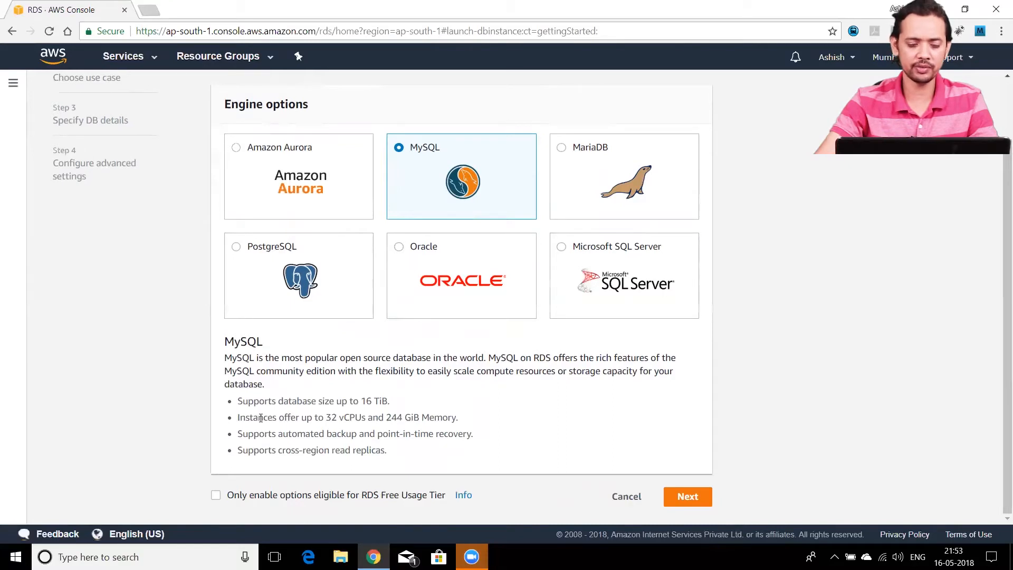
drag(242, 401, 388, 400)
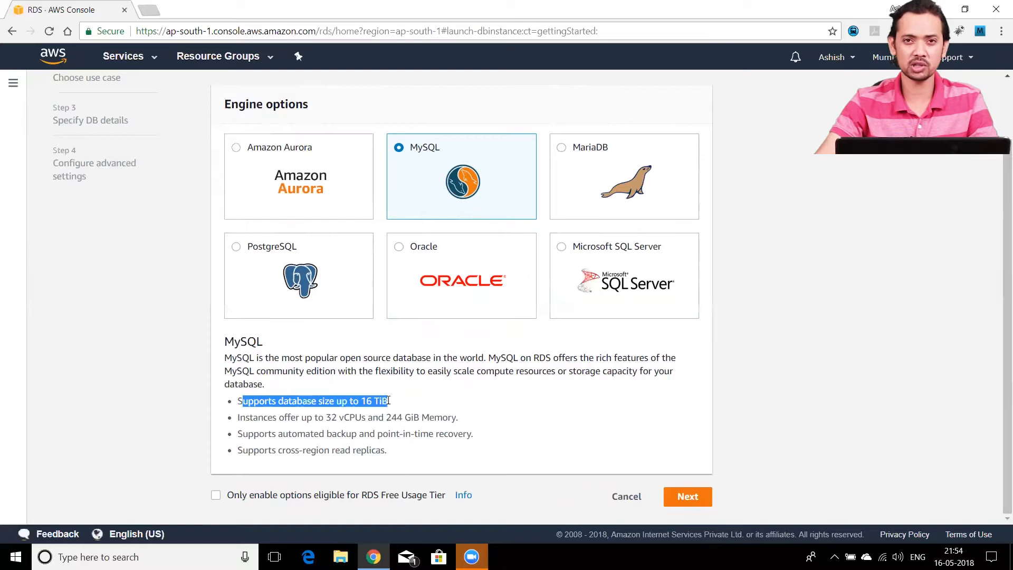
click(338, 417)
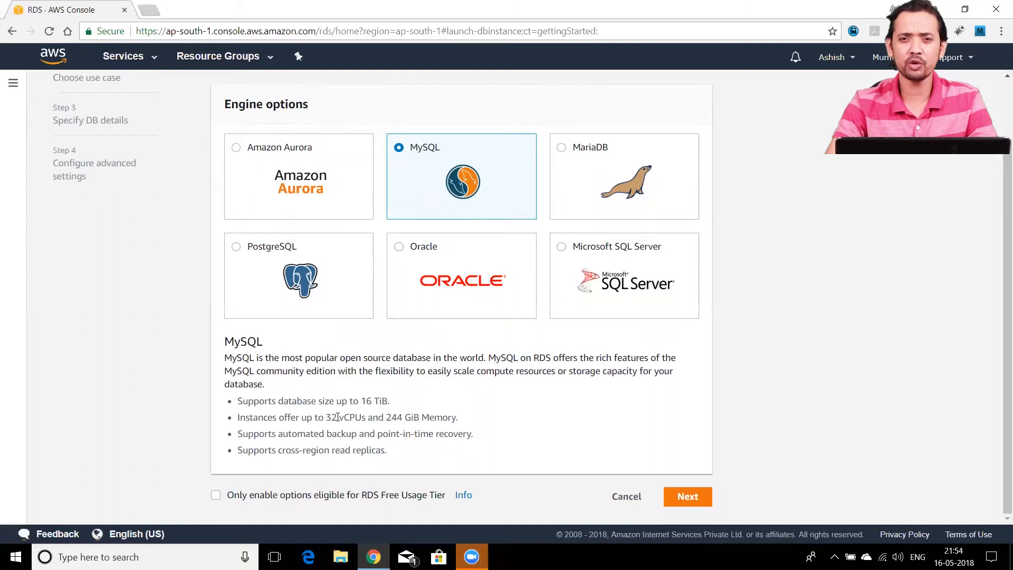
drag(278, 434, 357, 434)
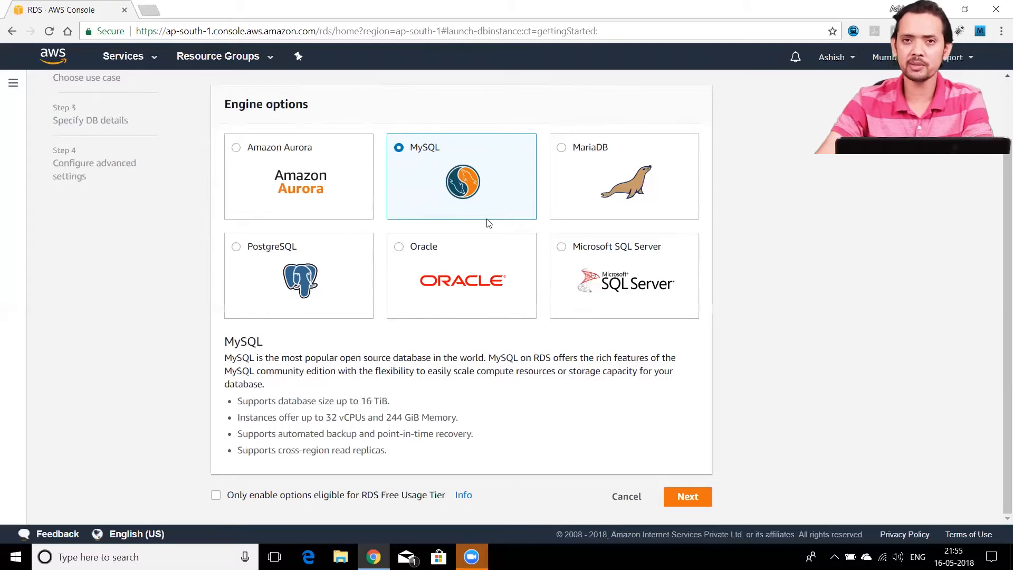
click(686, 497)
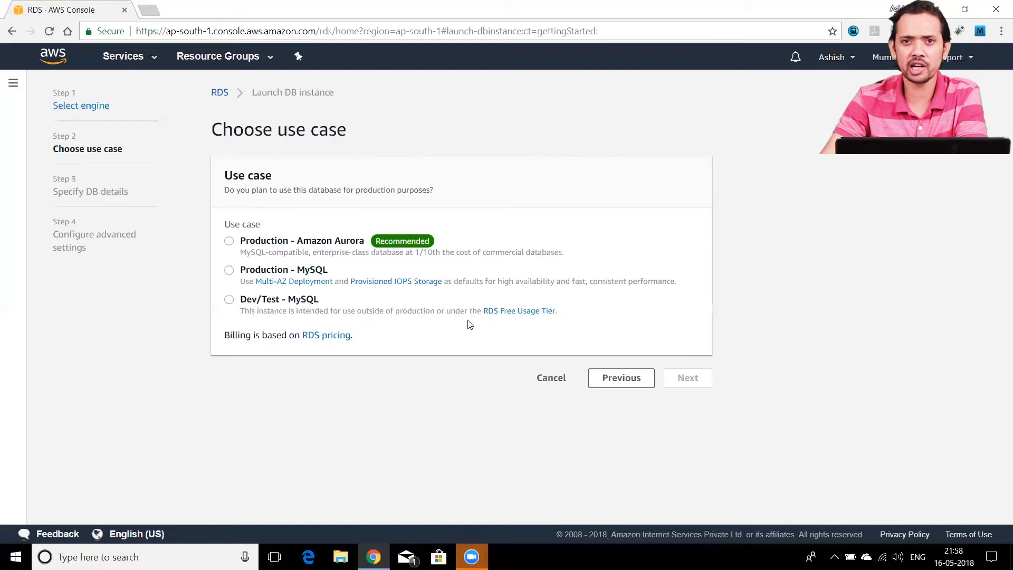
Choose the Dev/Test - MySQL use case and continue to the DB details.
click(229, 299)
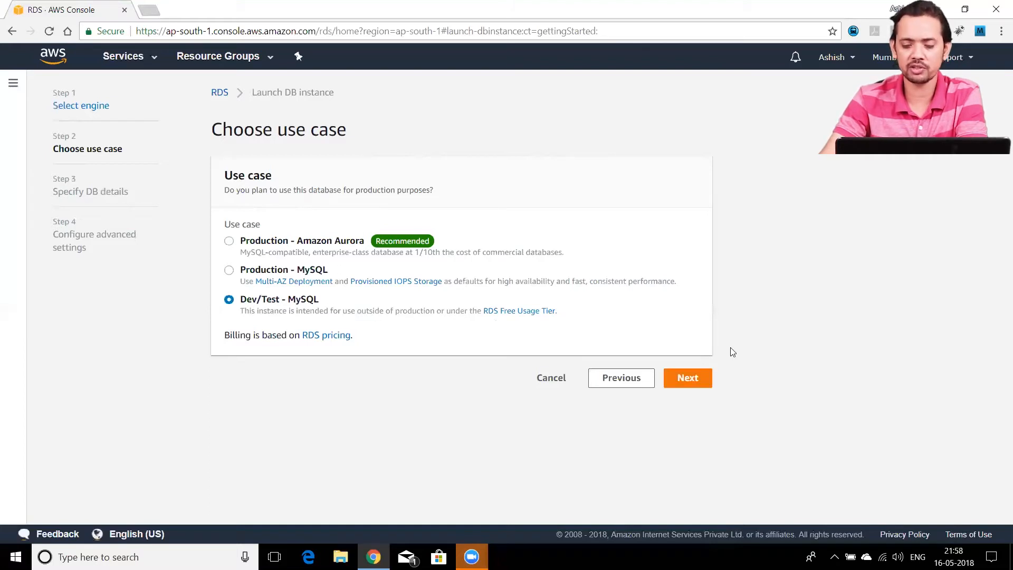
click(699, 379)
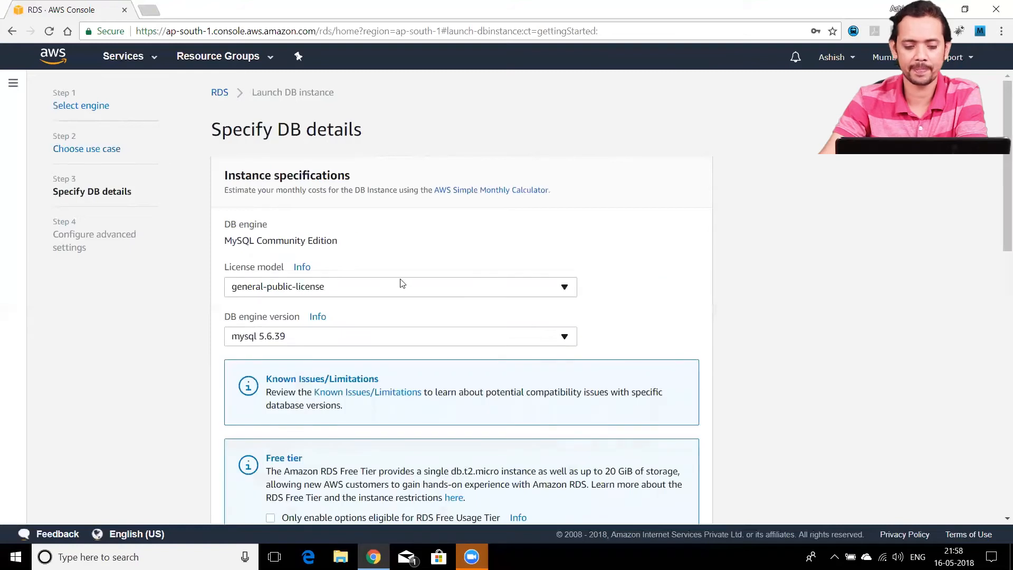
Keep general-public-license as the license model and choose mysql 5.6.39 as the DB engine version.
scroll(370, 235, down, 1)
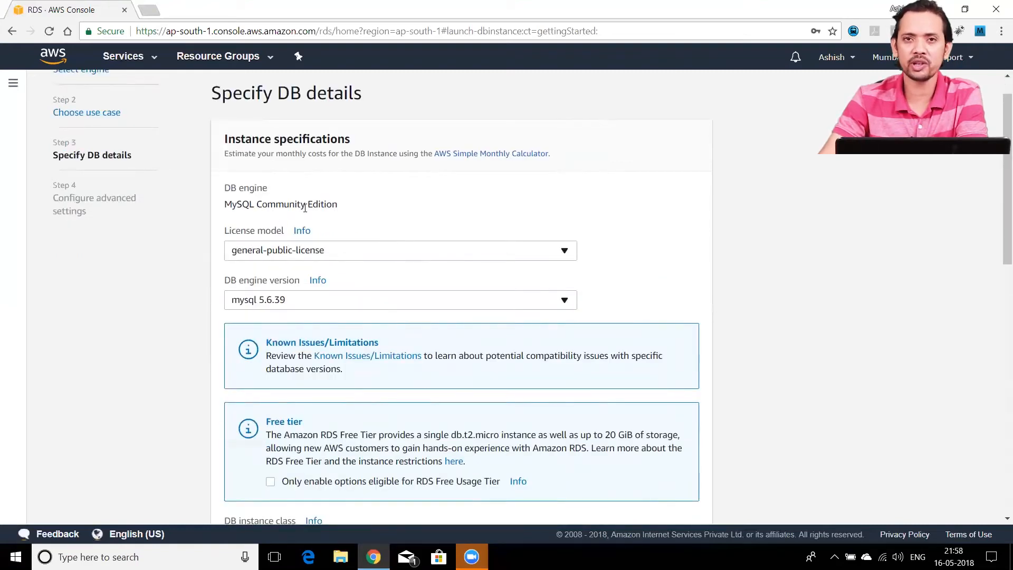
drag(250, 206, 336, 204)
click(347, 204)
click(381, 252)
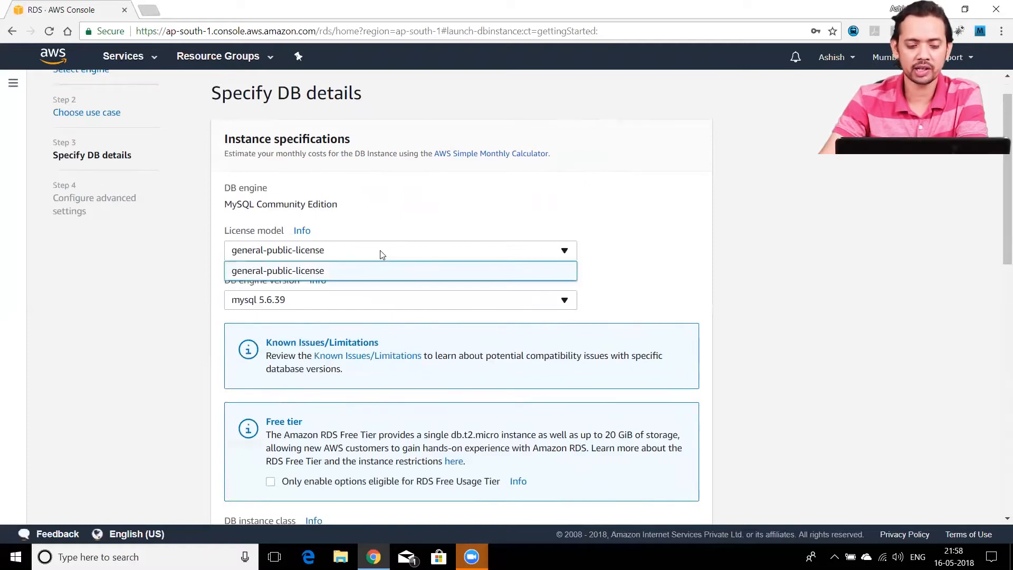
click(423, 216)
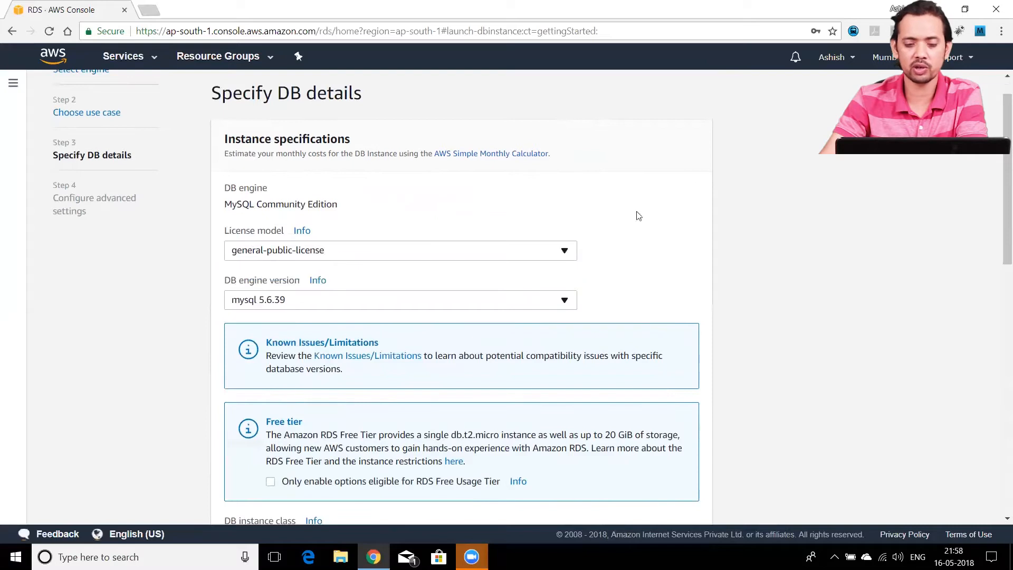
scroll(457, 174, down, 3)
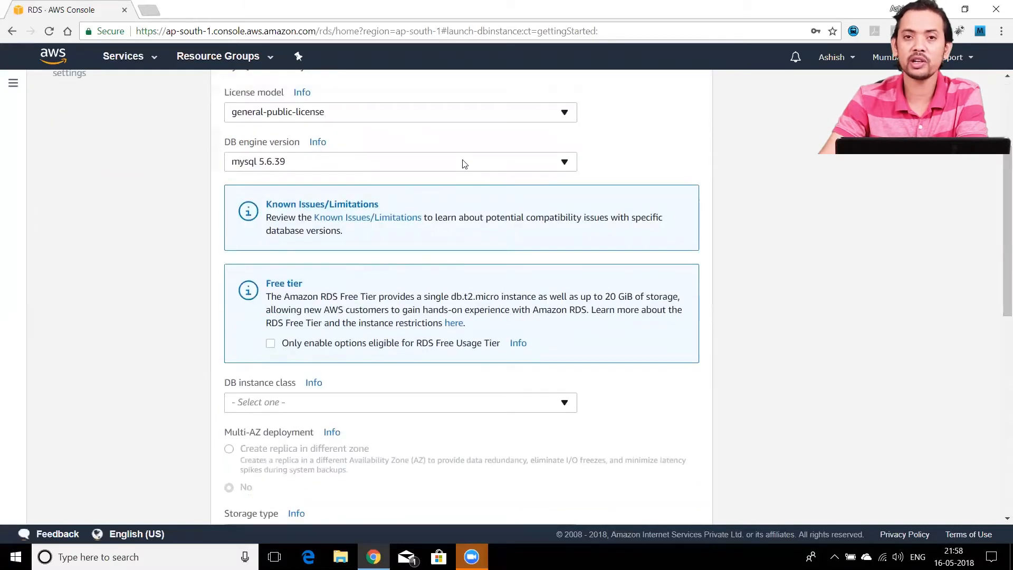
click(464, 162)
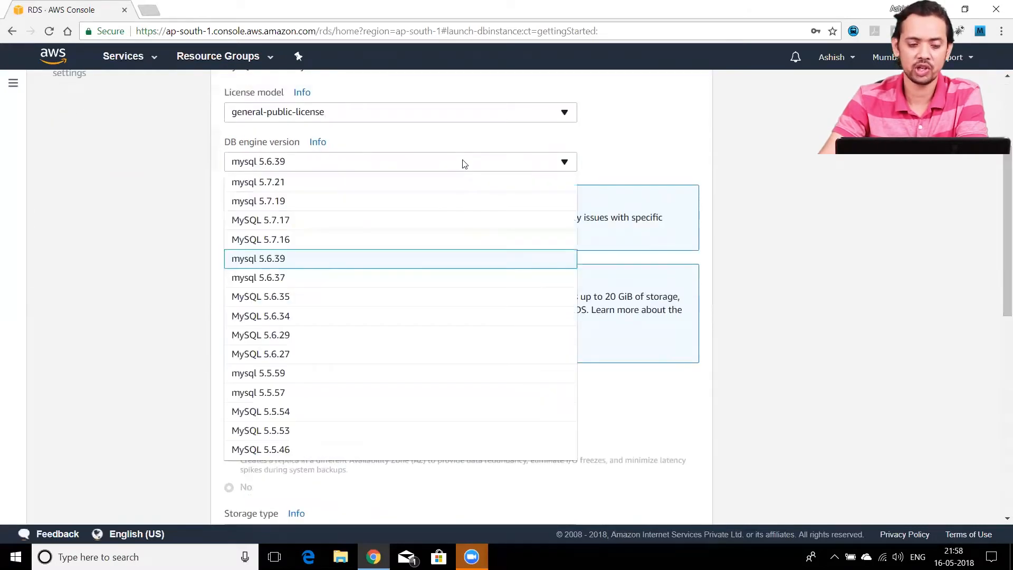
click(315, 268)
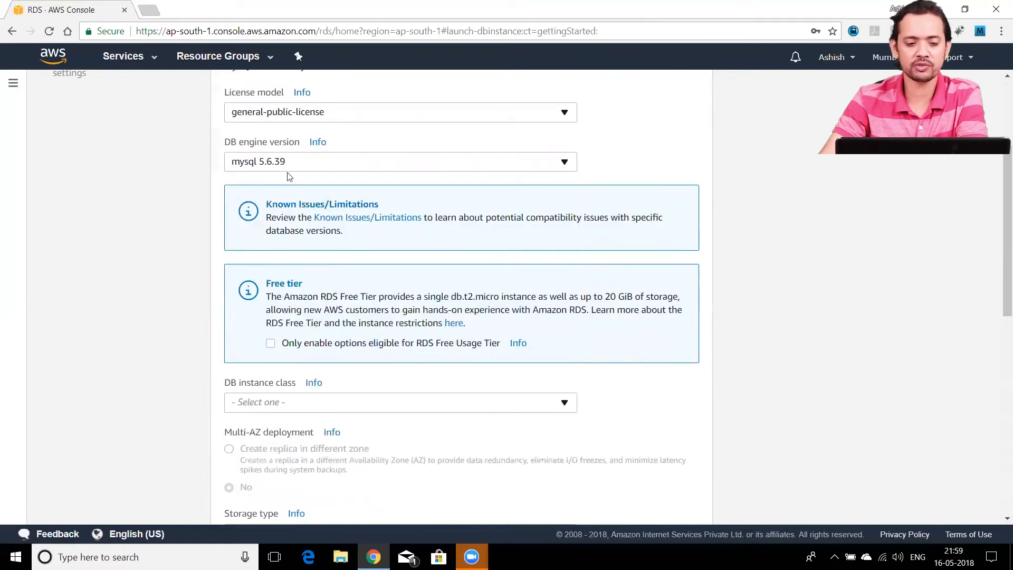
Try restricting the instance to options eligible for the RDS Free Usage Tier, then remove the restriction.
scroll(577, 178, down, 2)
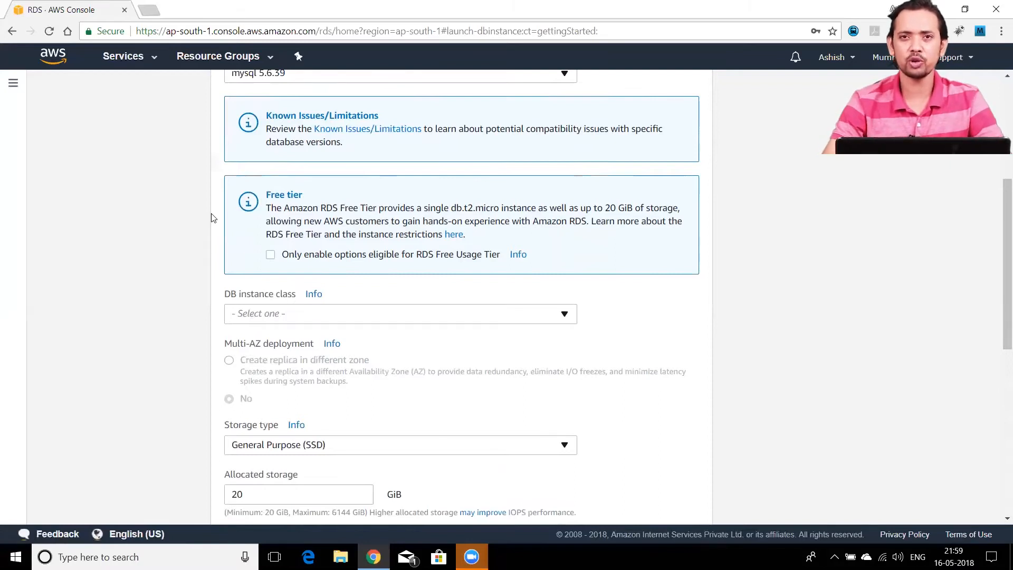
click(271, 255)
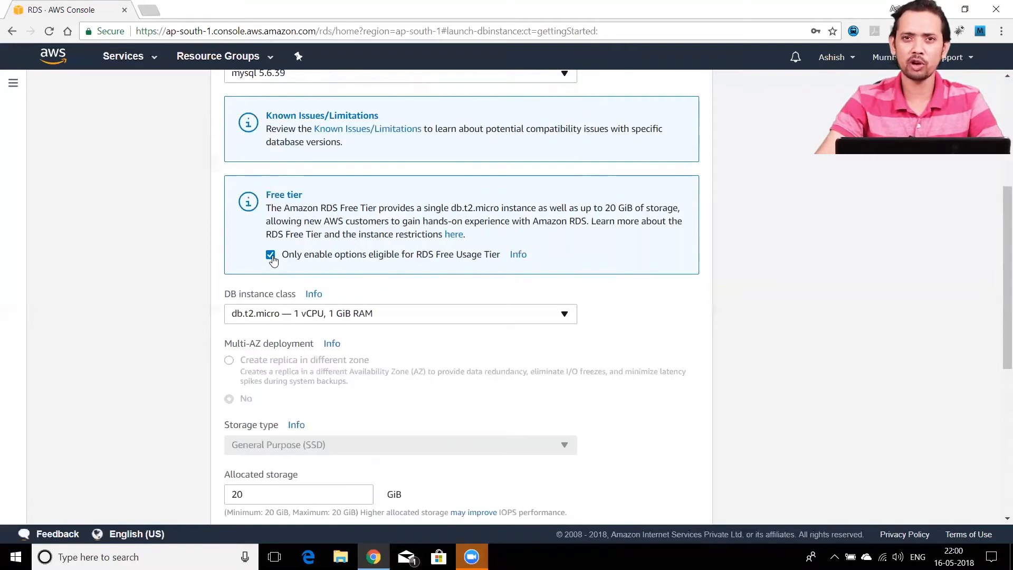
click(270, 255)
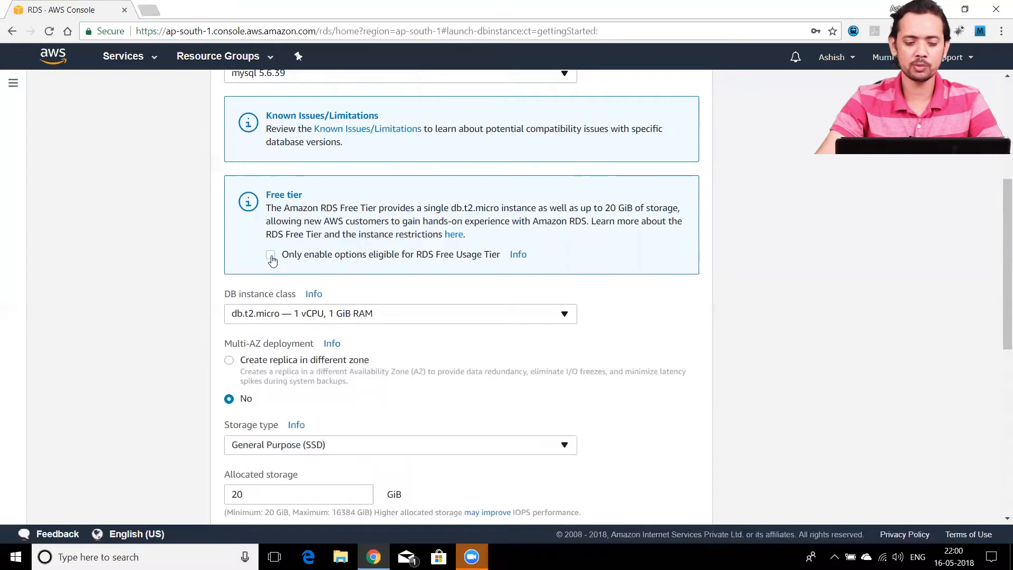
Look through the available DB instance classes and choose db.t2.micro with 1 vCPU and 1 GiB RAM.
scroll(752, 290, down, 3)
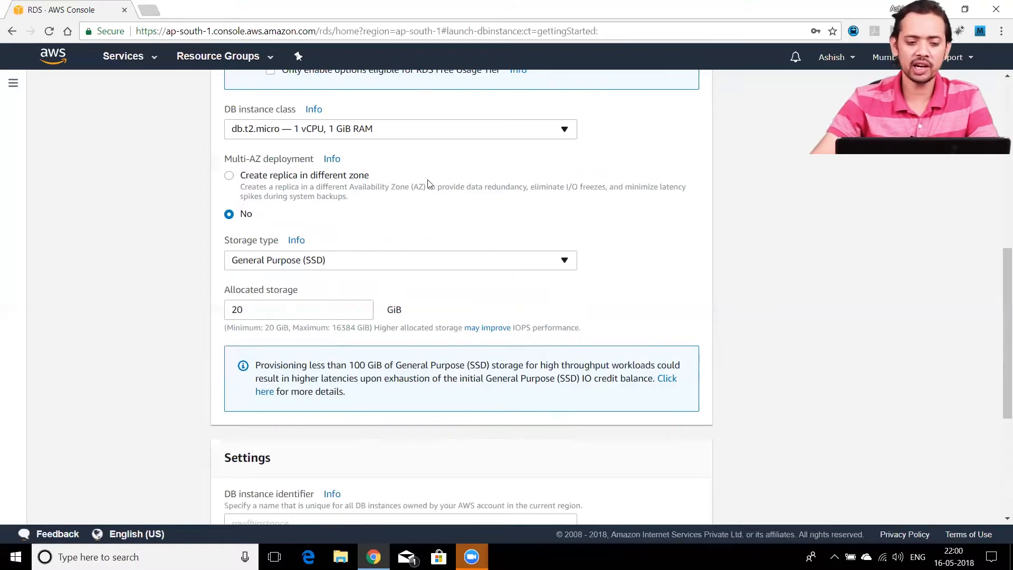
click(369, 131)
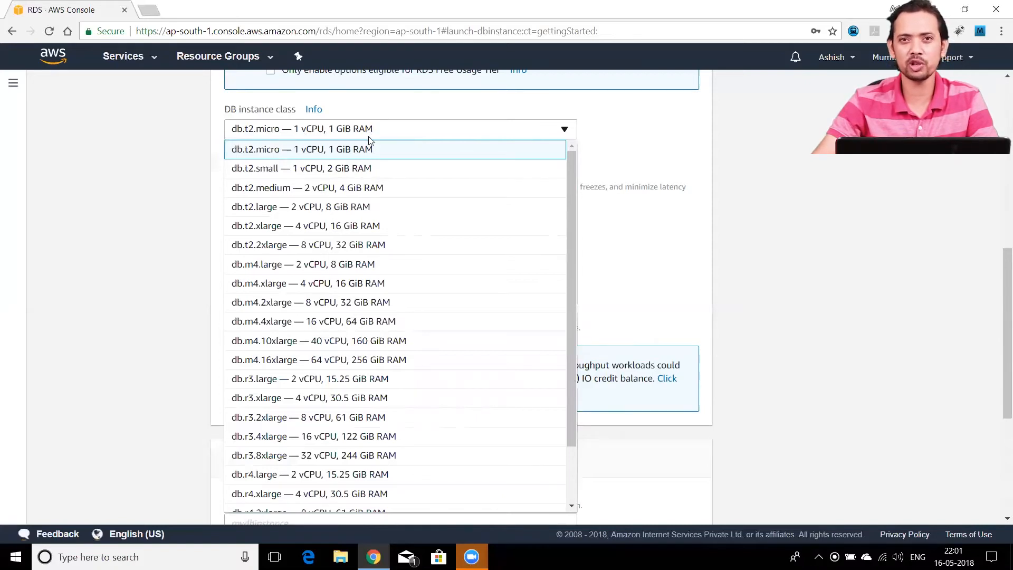
scroll(364, 396, down, 2)
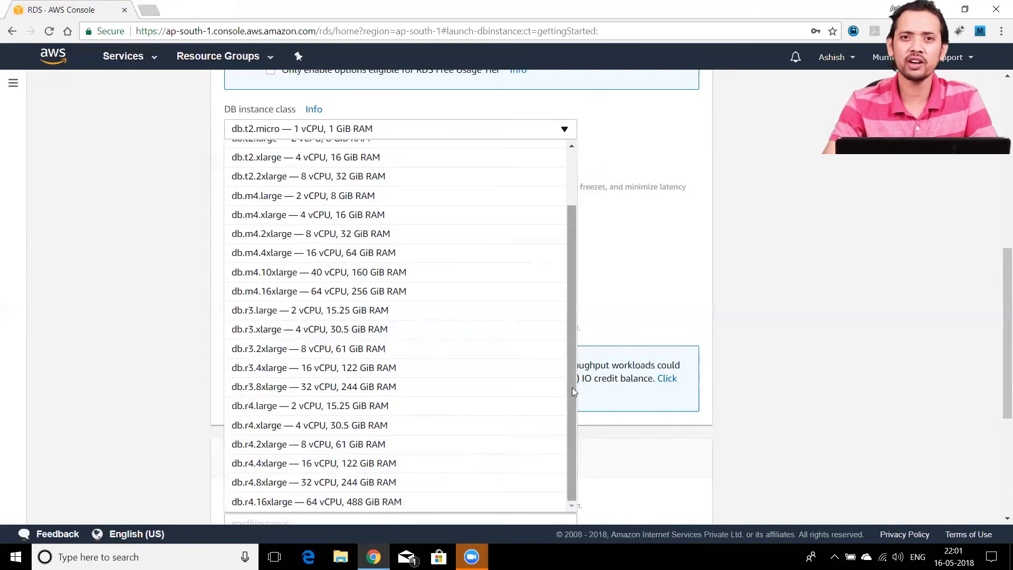
scroll(333, 157, up, 2)
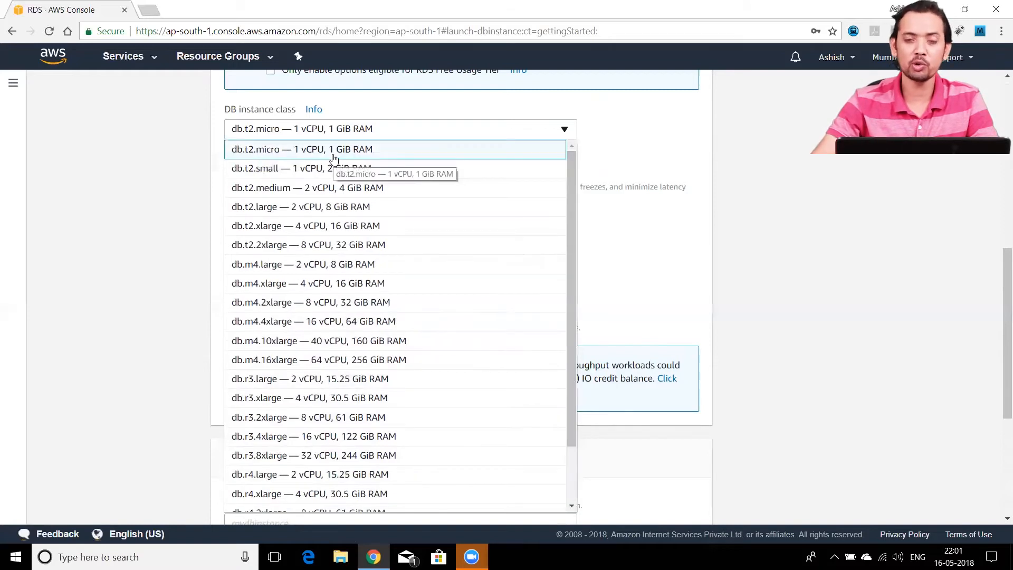
click(332, 153)
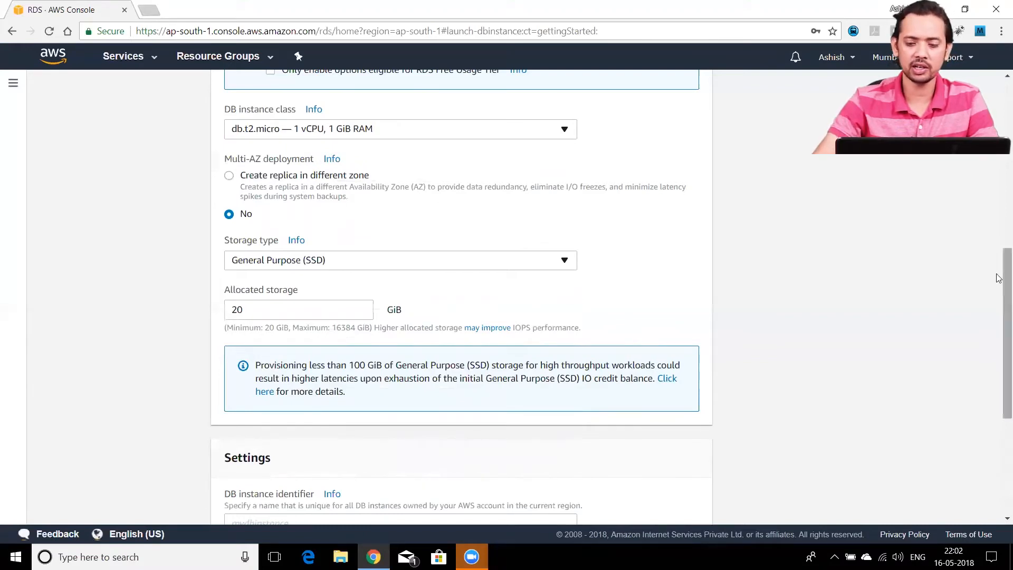
Try a Multi-AZ deployment with a replica in a different zone, then set Multi-AZ deployment back to No.
scroll(999, 278, up, 2)
click(229, 285)
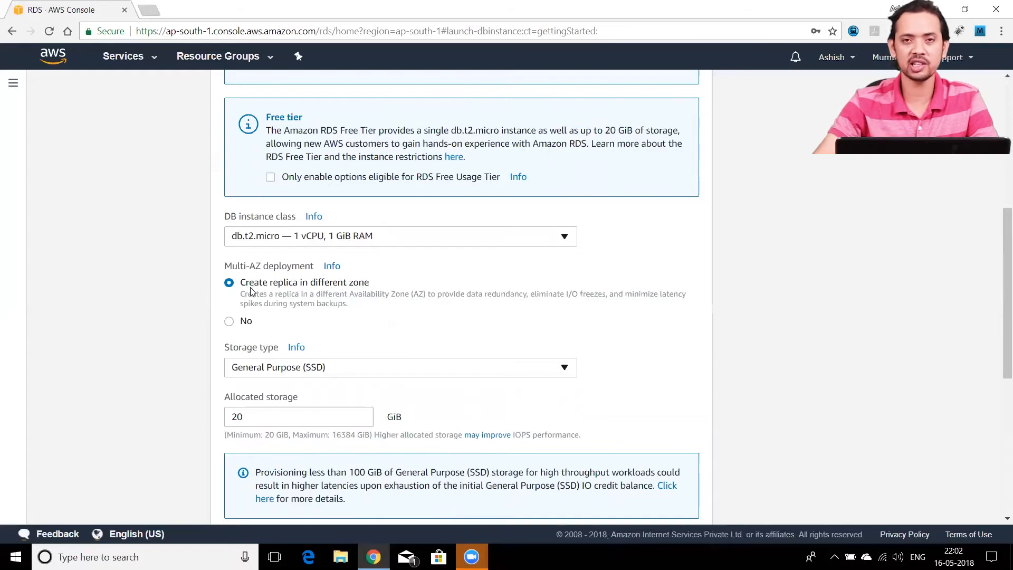
click(229, 323)
Try the Provisioned IOPS (SSD) storage type, then switch the storage type back to General Purpose (SSD).
scroll(361, 218, down, 3)
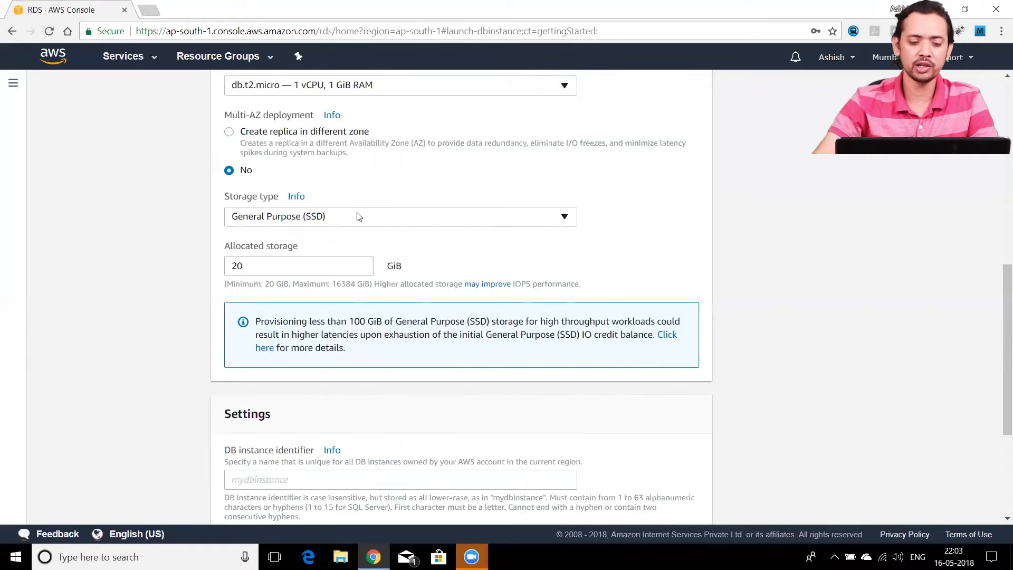
click(356, 216)
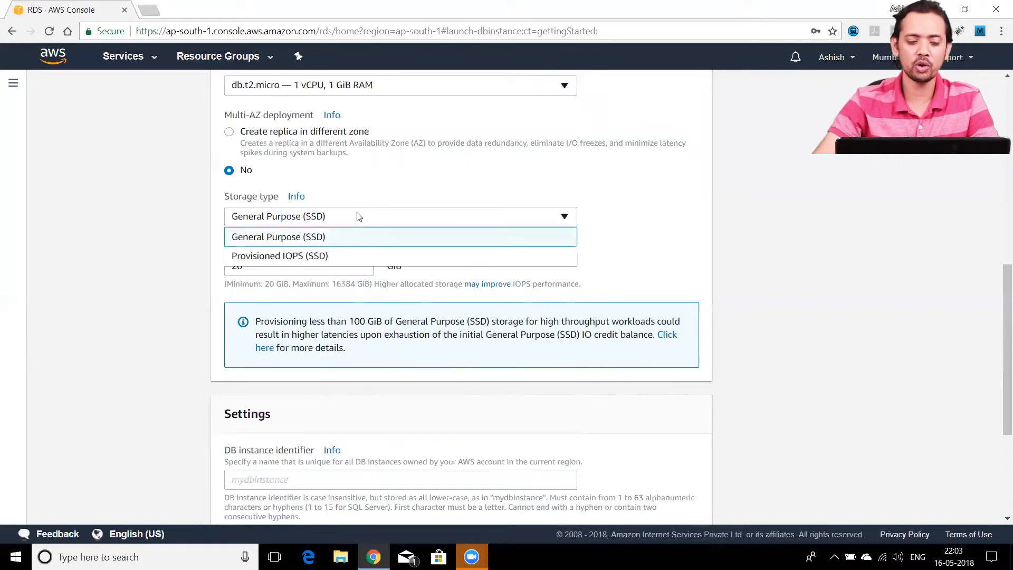
click(356, 258)
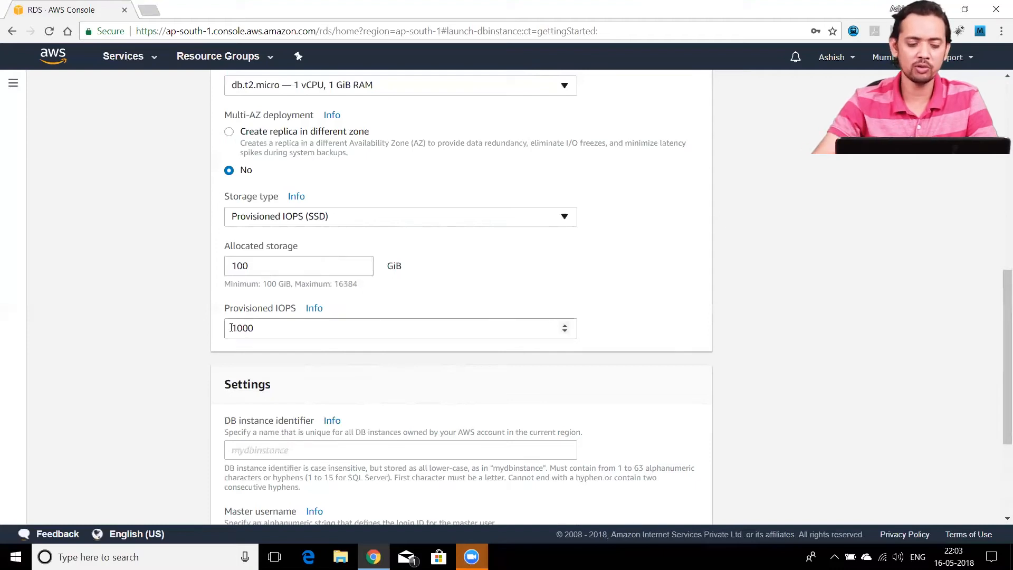
click(298, 216)
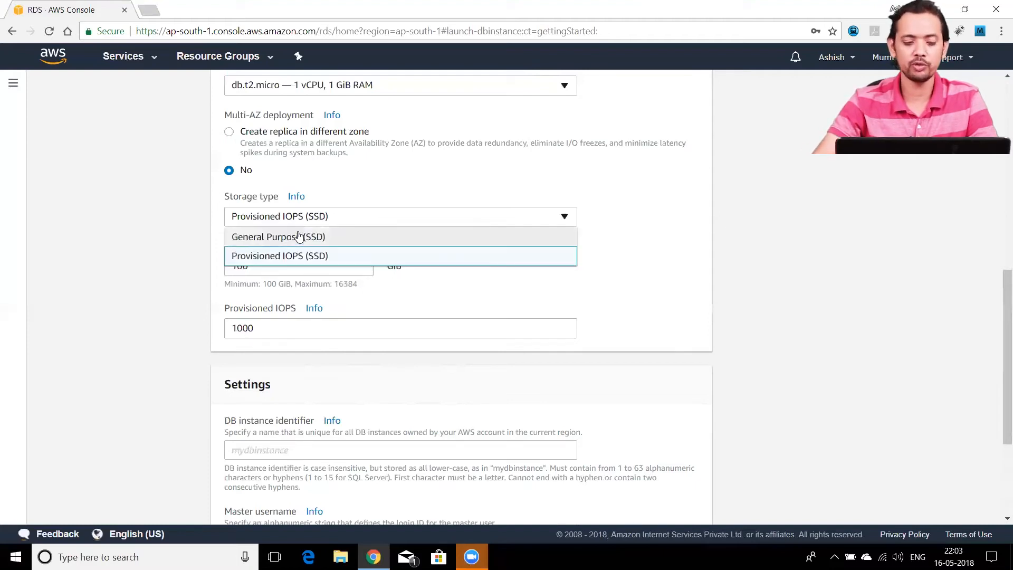
click(299, 234)
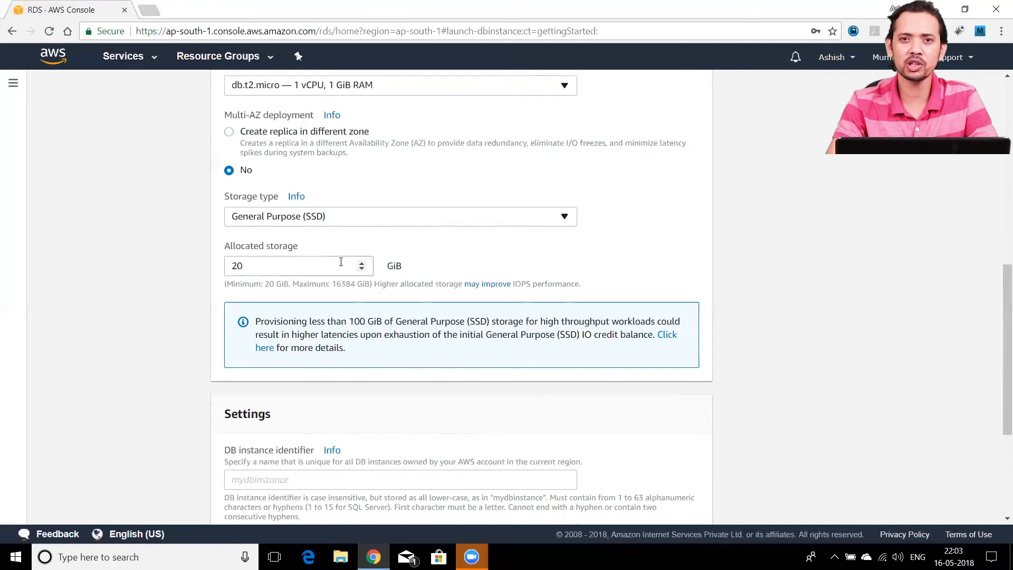
Set the DB instance identifier to mydbinstance.
scroll(341, 262, down, 4)
click(304, 270)
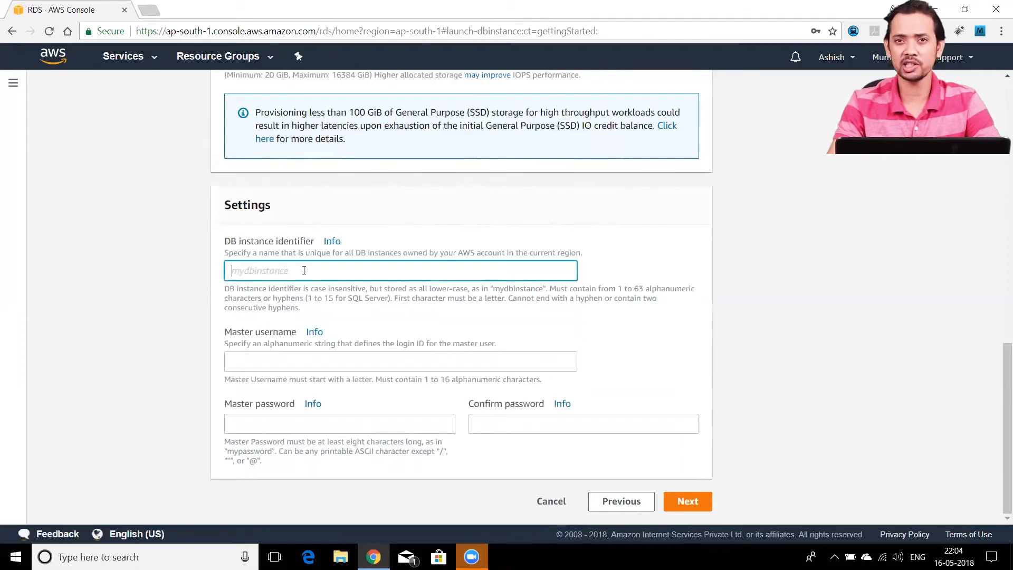
click(304, 270)
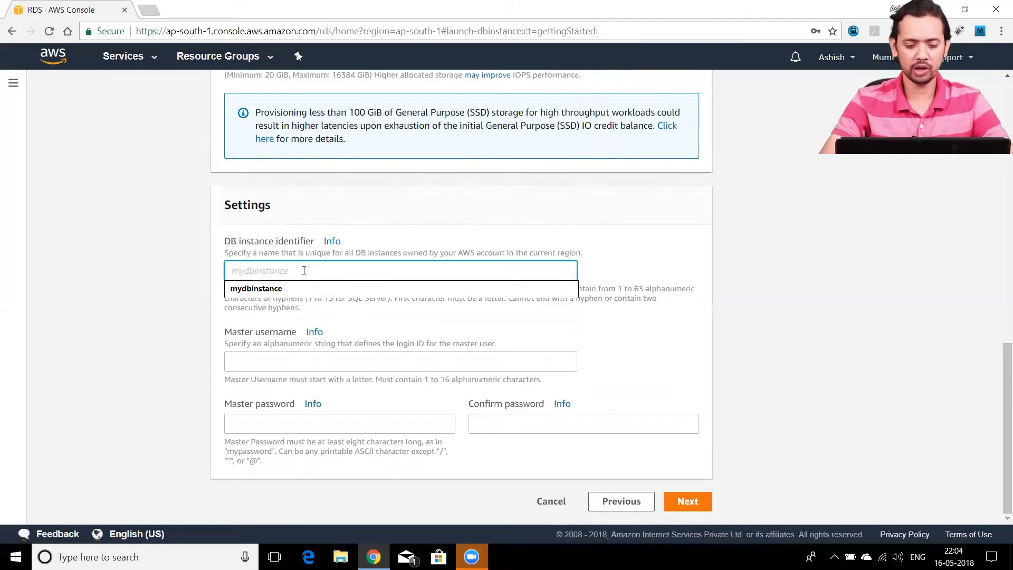
text(mydbinstance)
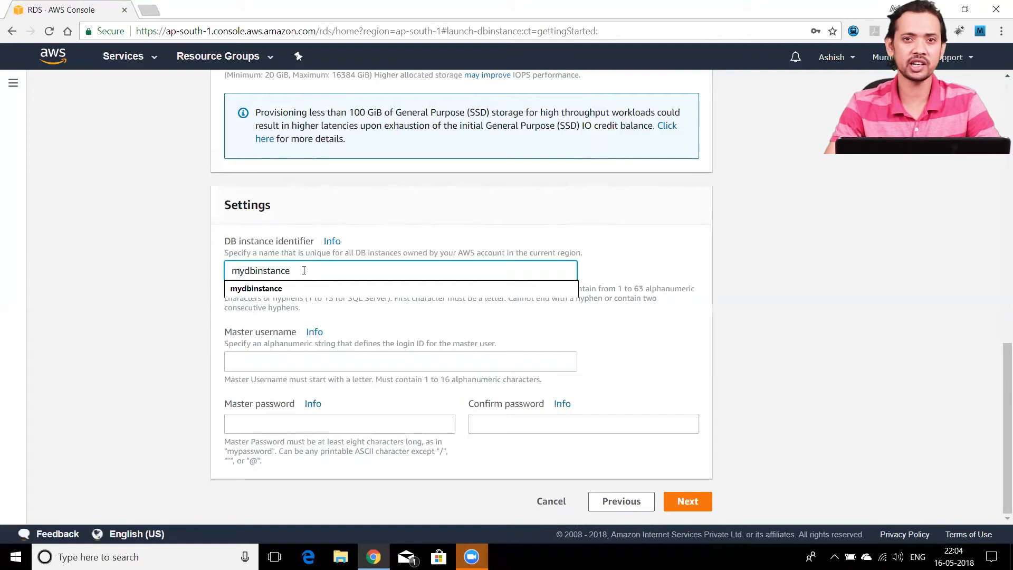
key(Tab)
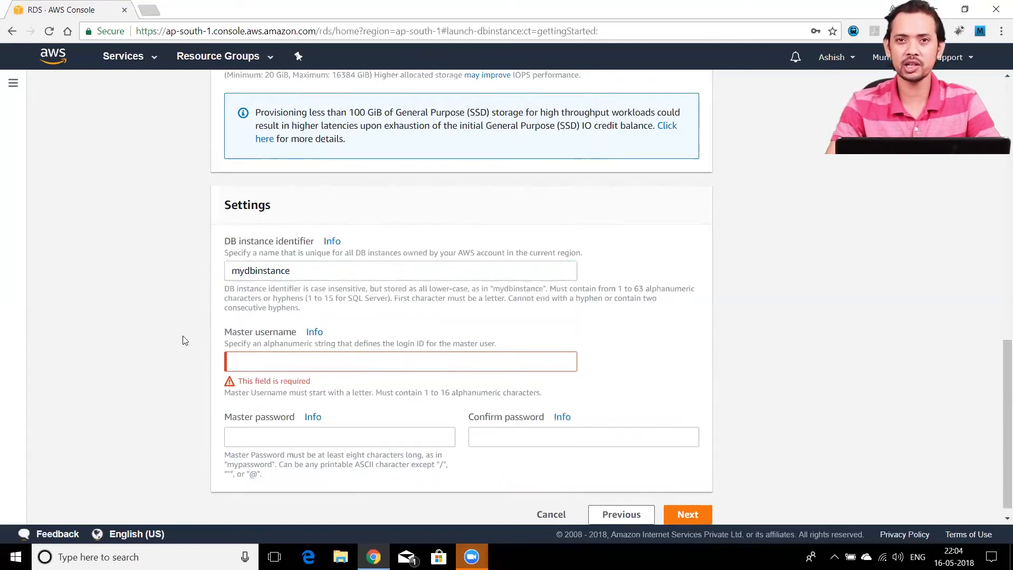
Enter the master username for the DB instance.
click(262, 361)
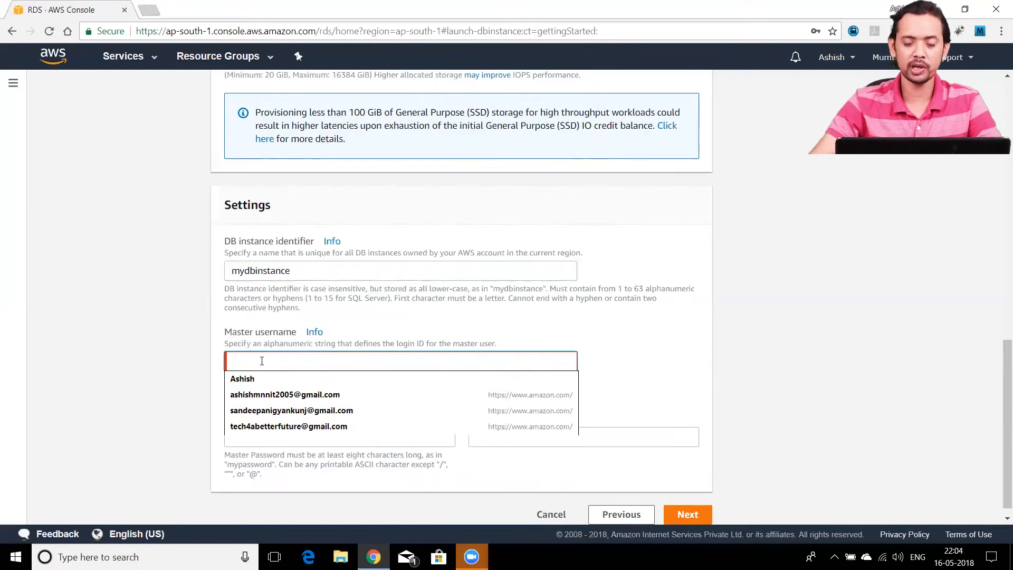
text(ashish)
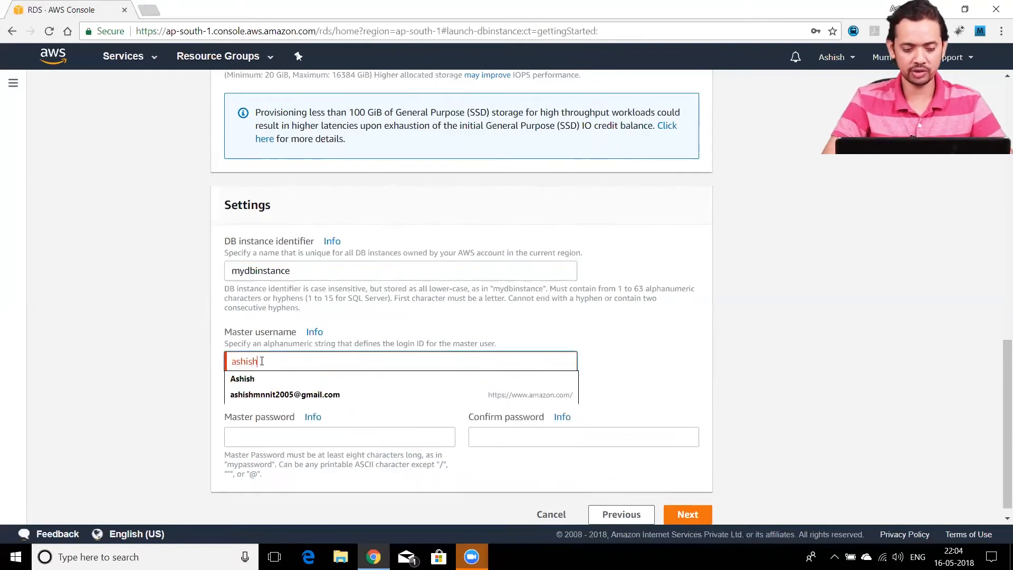
key(Tab)
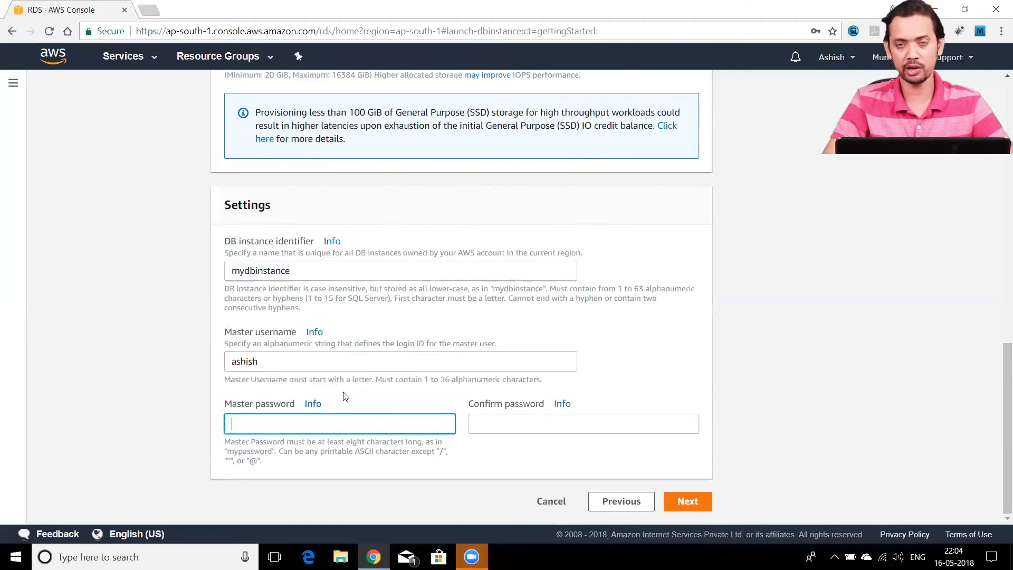
Enter and confirm the master password, and continue to the advanced settings.
text(•••••••••••••)
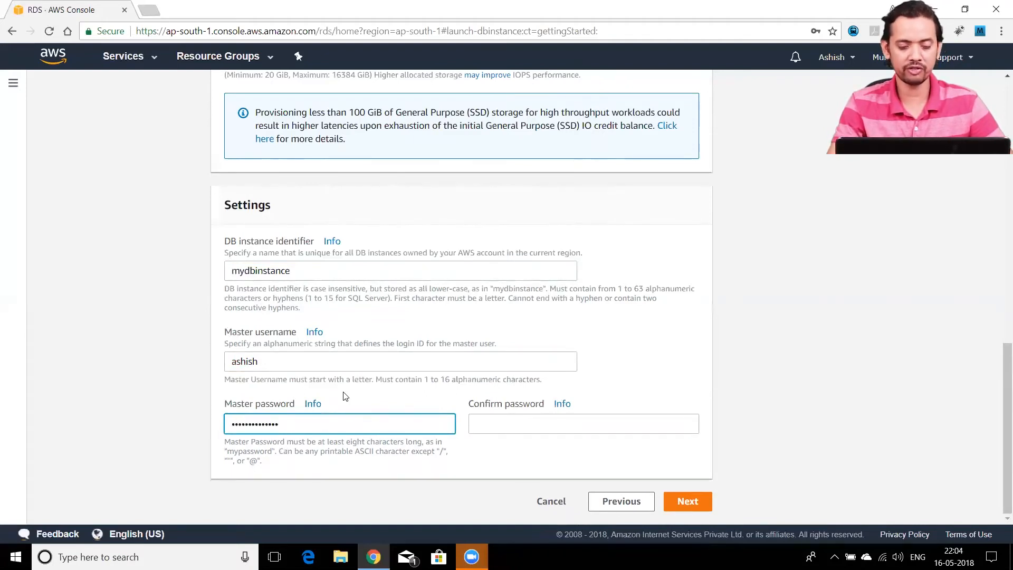
click(481, 424)
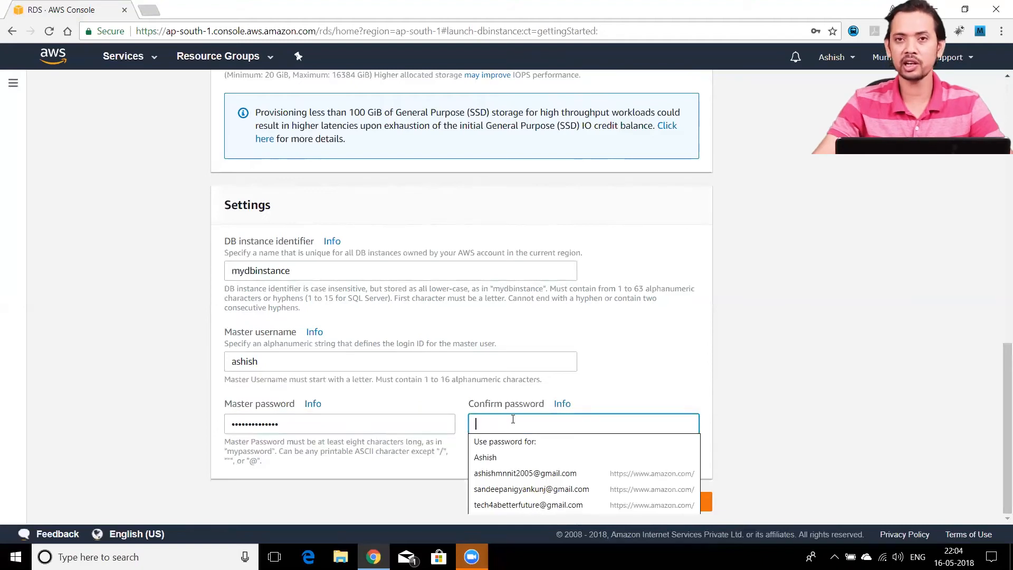
text(•••••••••••••)
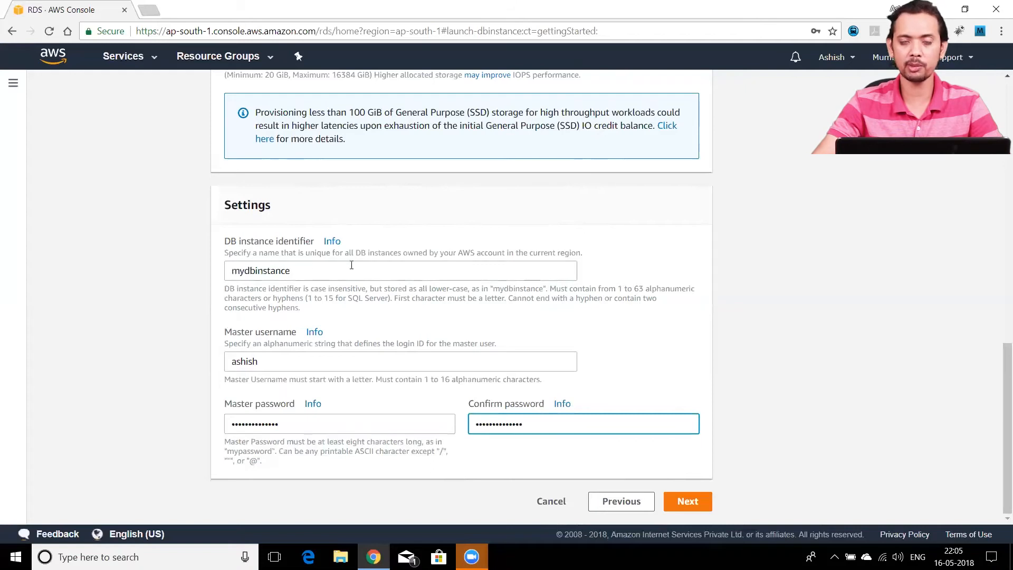
click(688, 502)
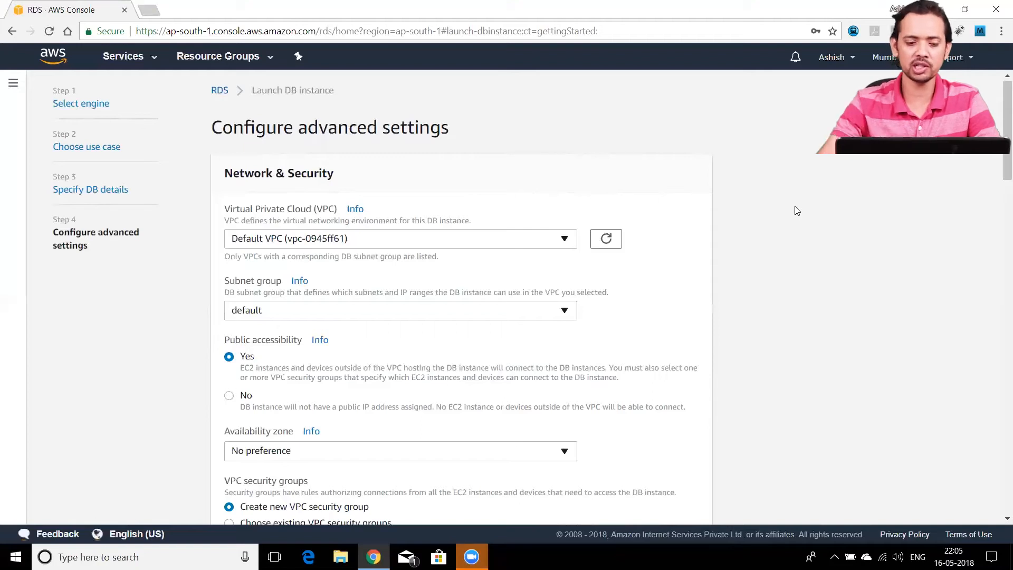
Keep the Default VPC for the DB instance and set its availability zone to ap-south-1a.
click(440, 241)
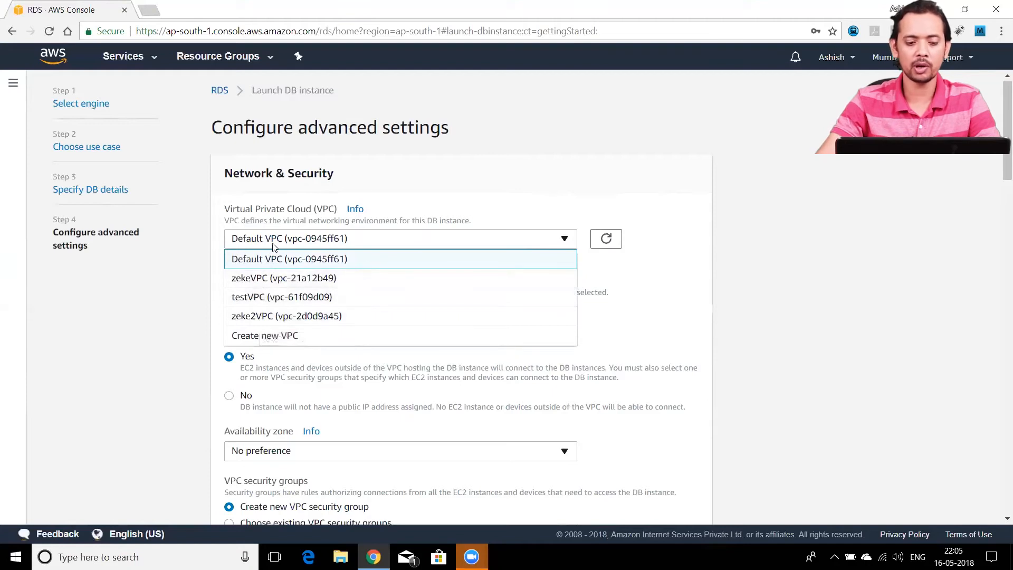
click(447, 208)
scroll(275, 199, down, 1)
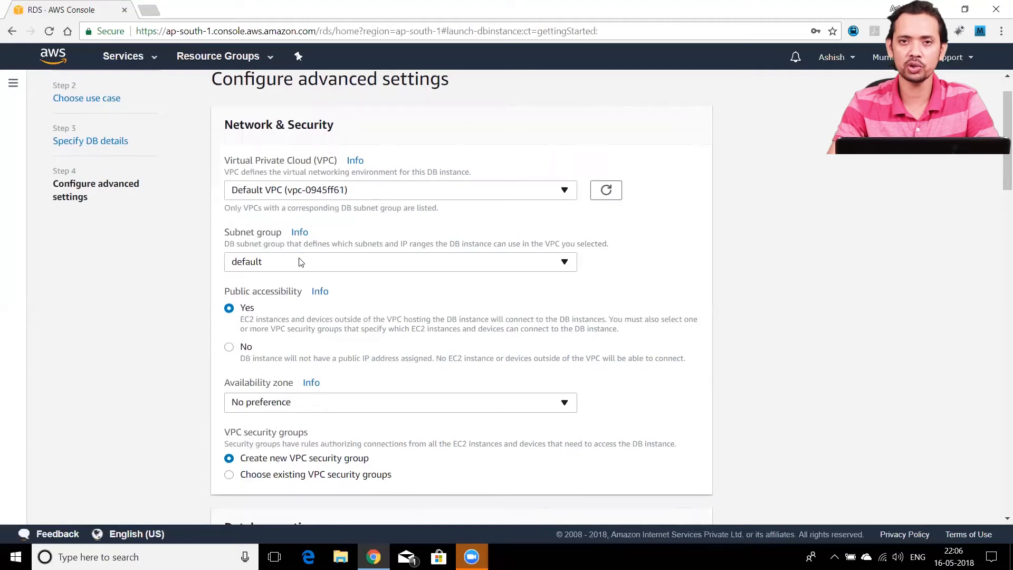
scroll(299, 262, down, 2)
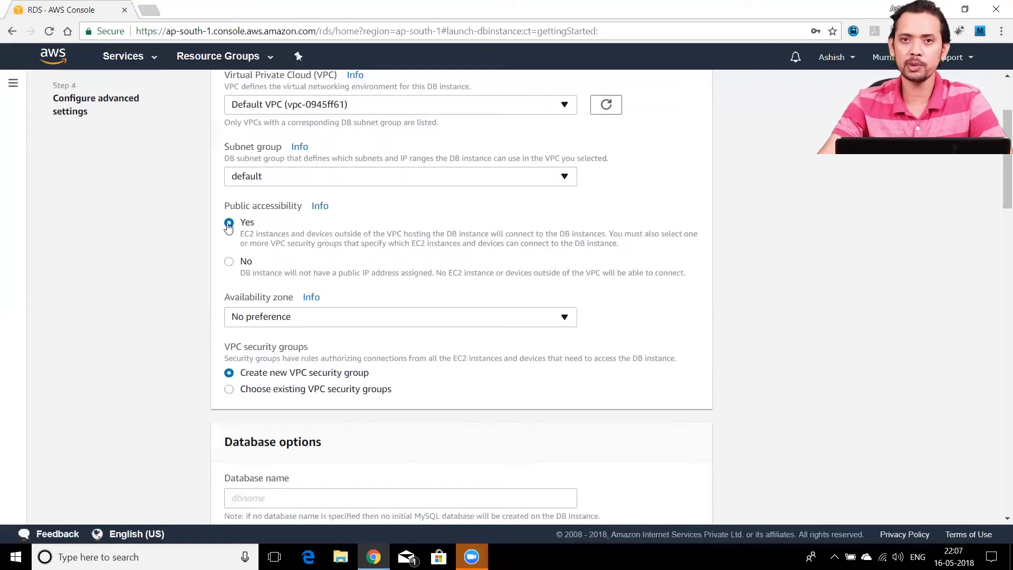
scroll(436, 178, down, 2)
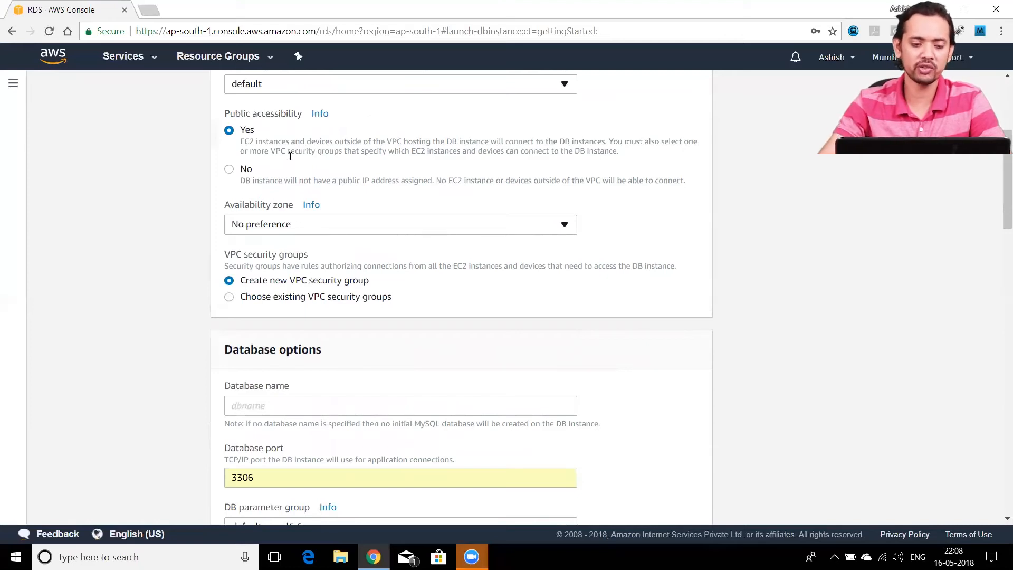
scroll(456, 197, down, 1)
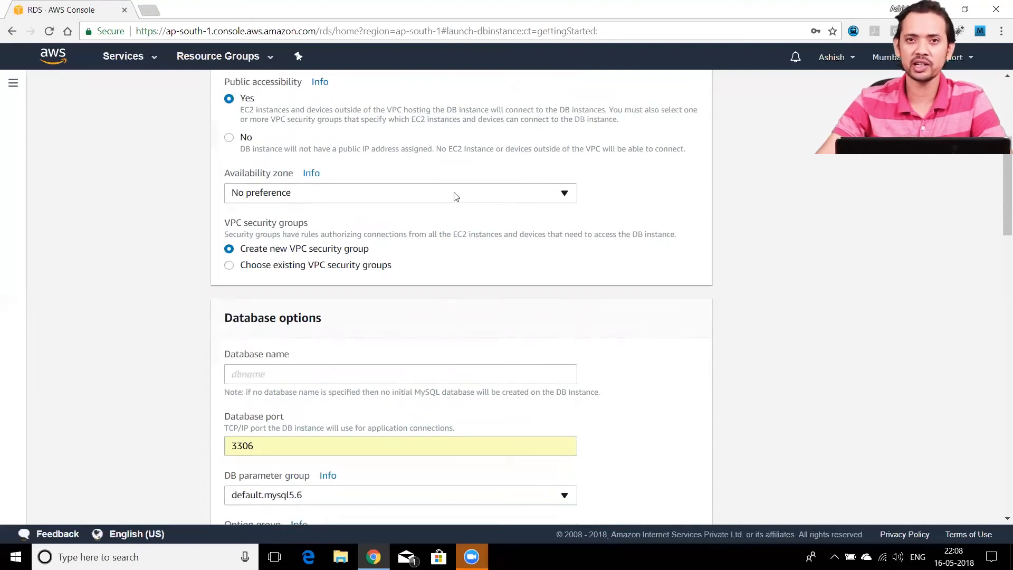
click(456, 196)
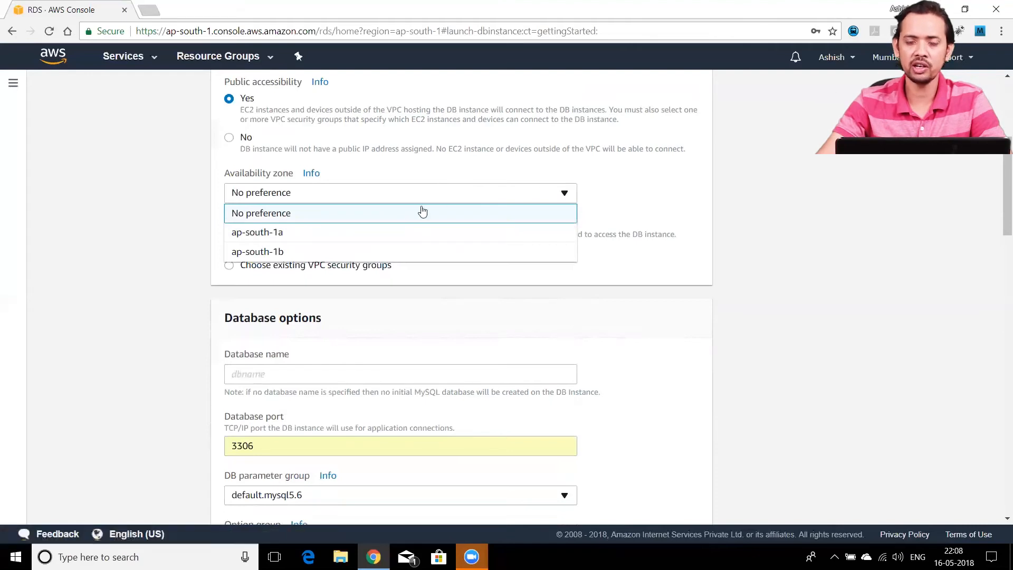
click(279, 237)
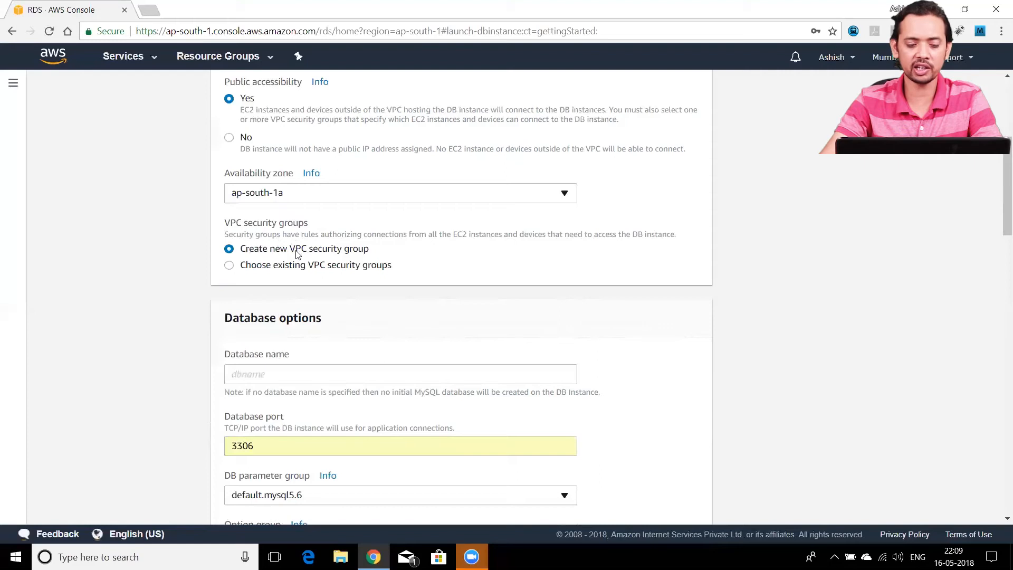
Set the database name to demoDB and keep 3306 as the database port.
scroll(701, 266, down, 4)
click(400, 170)
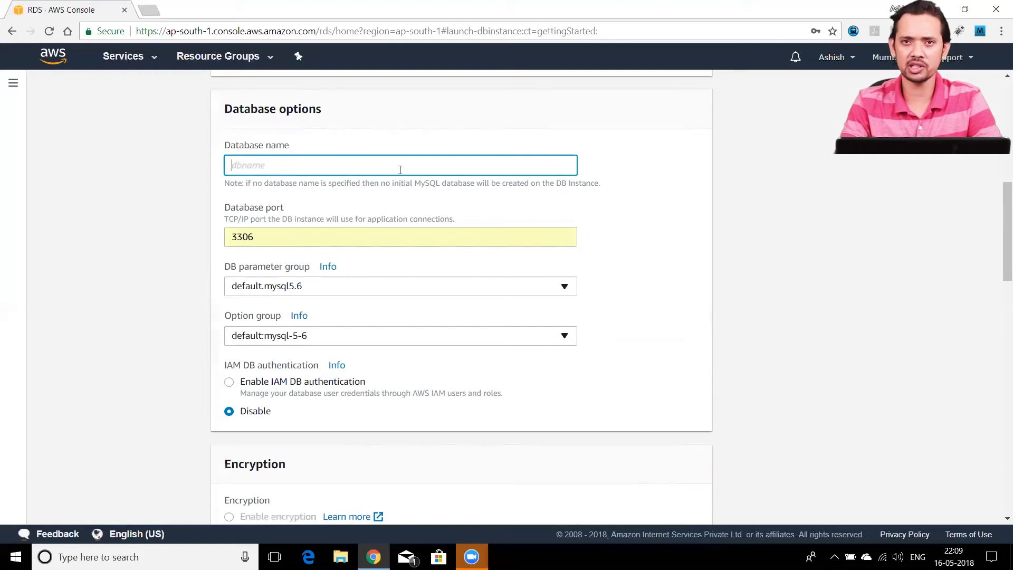
text(d)
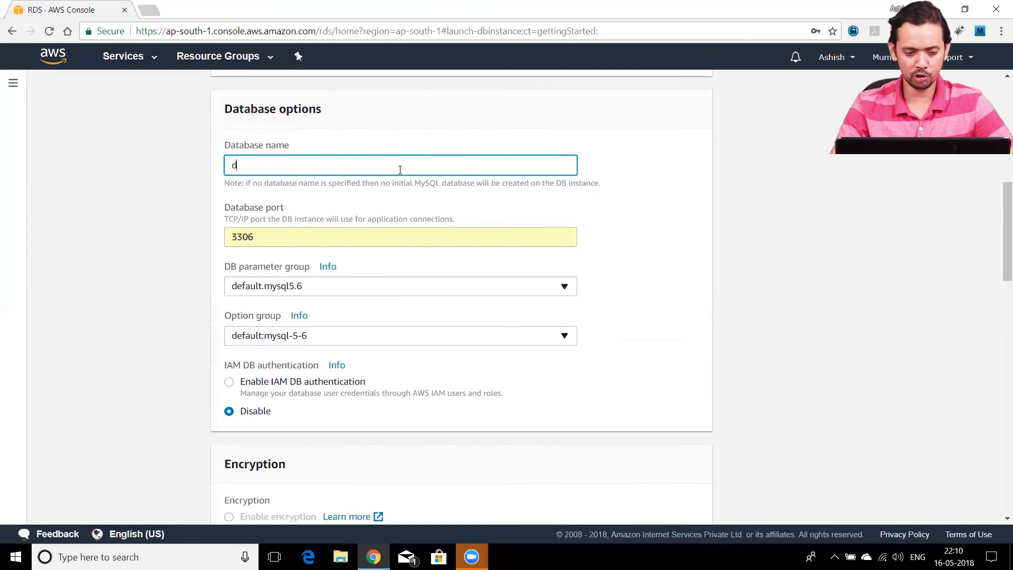
text(emoDB)
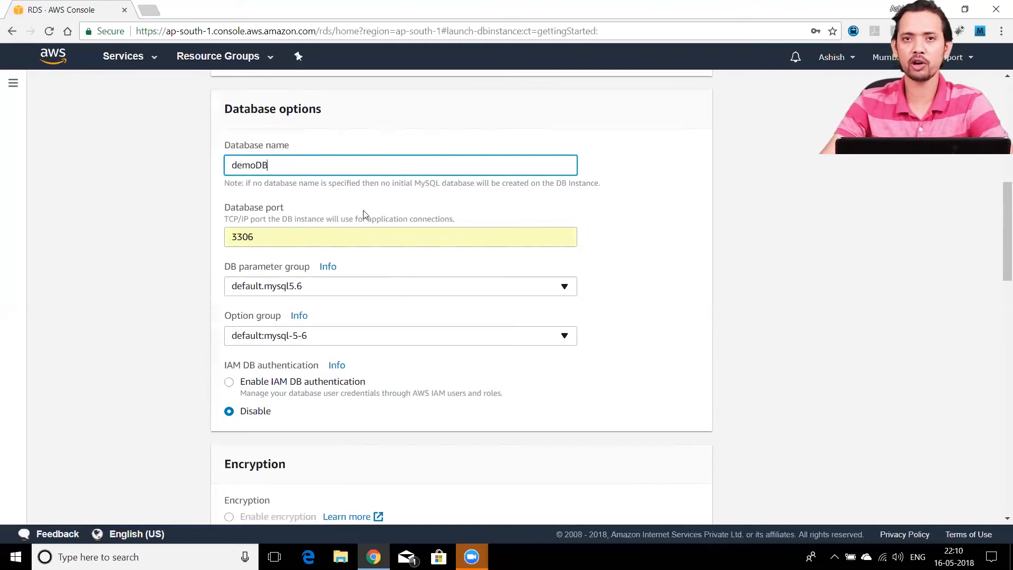
click(304, 242)
click(181, 242)
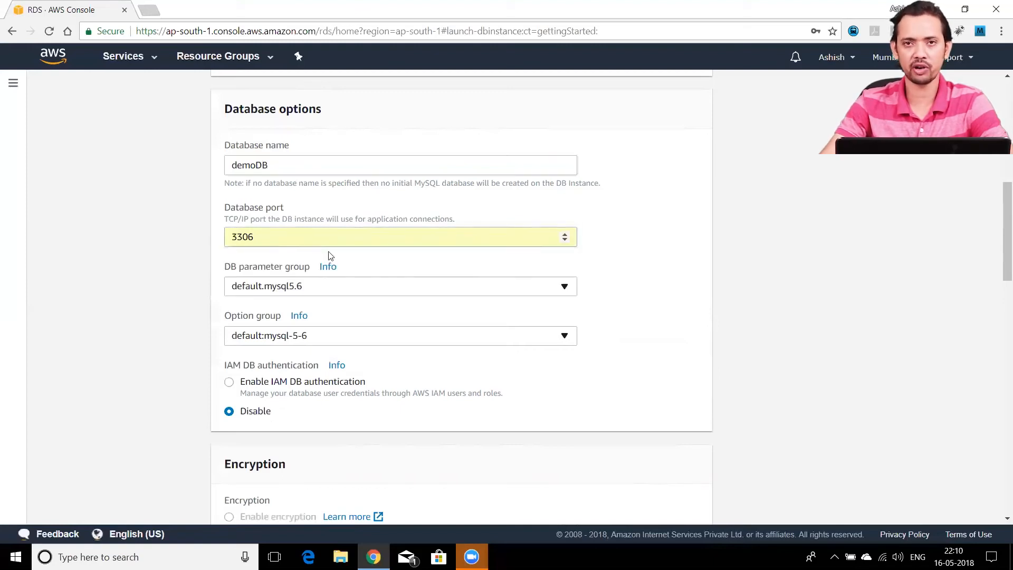
Check the available DB parameter groups and keep default.mysql5.6.
scroll(368, 204, down, 2)
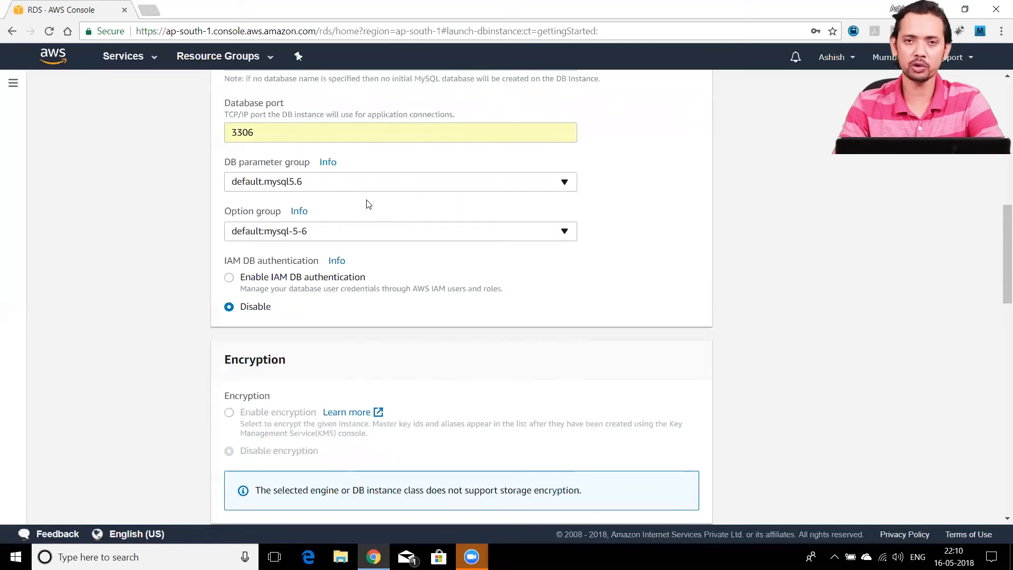
click(362, 185)
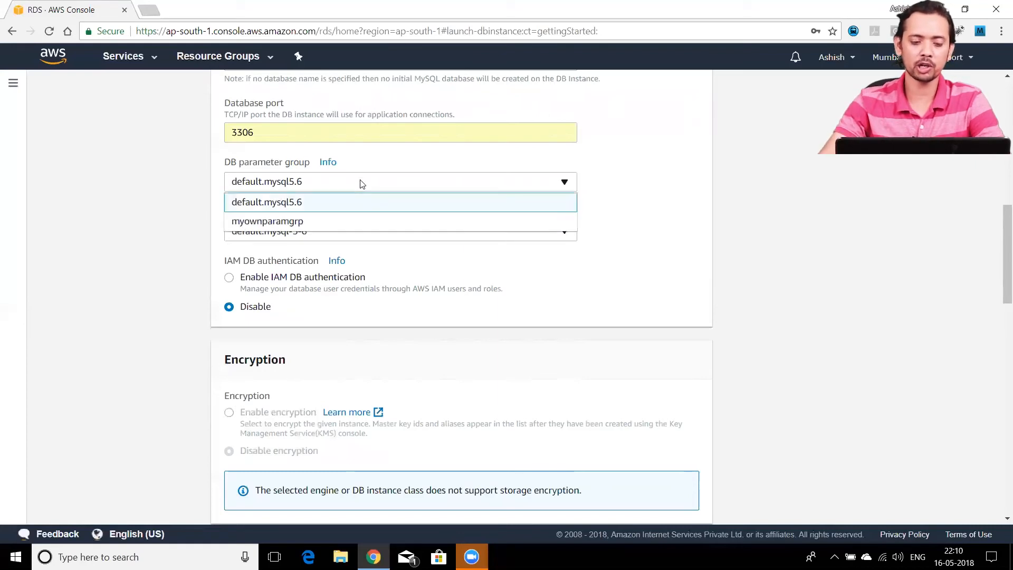
click(361, 183)
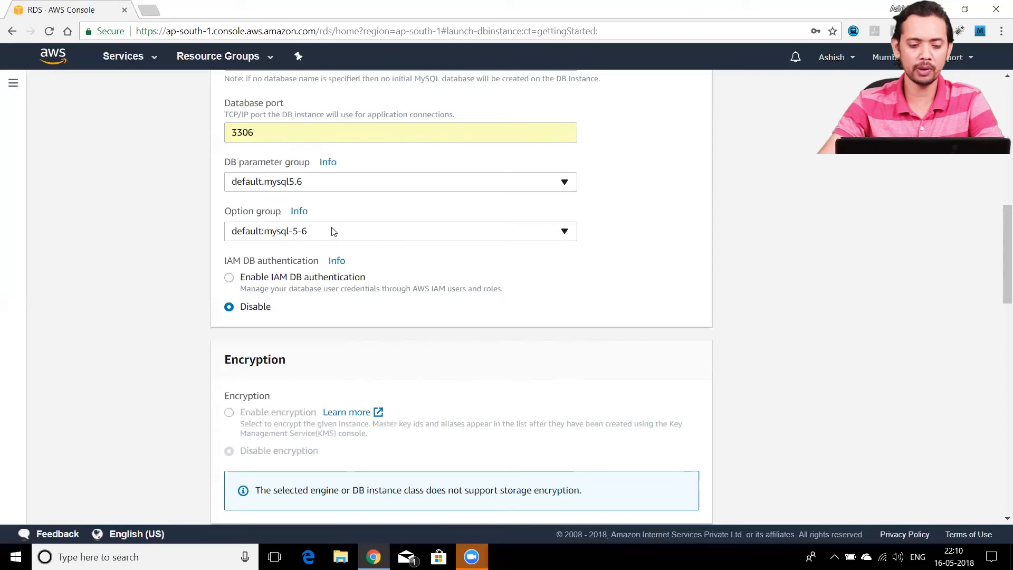
Review the backup retention period choices, keeping 7 days, and preview a selected backup window before returning it to No preference.
scroll(358, 182, down, 2)
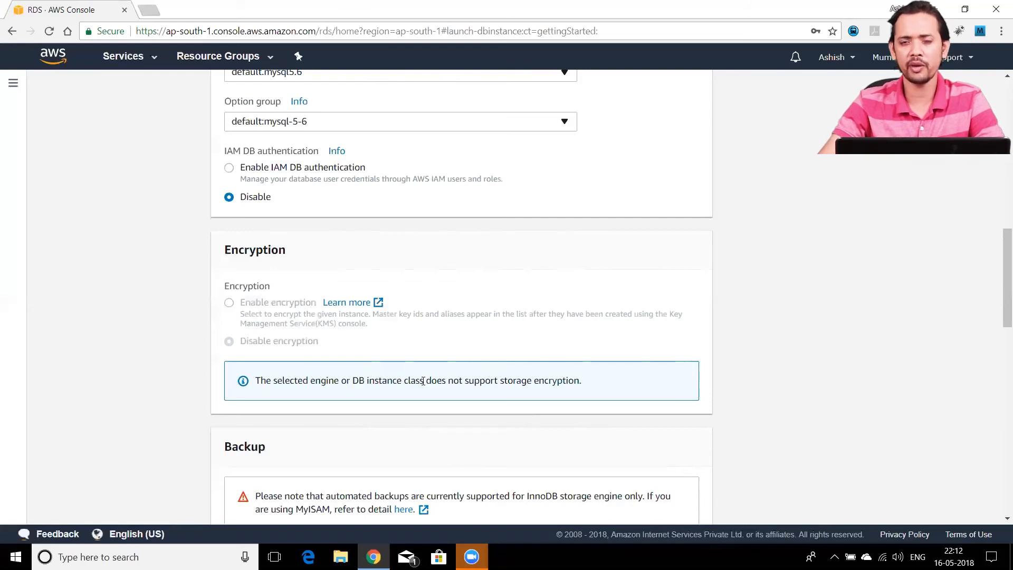
scroll(224, 337, down, 6)
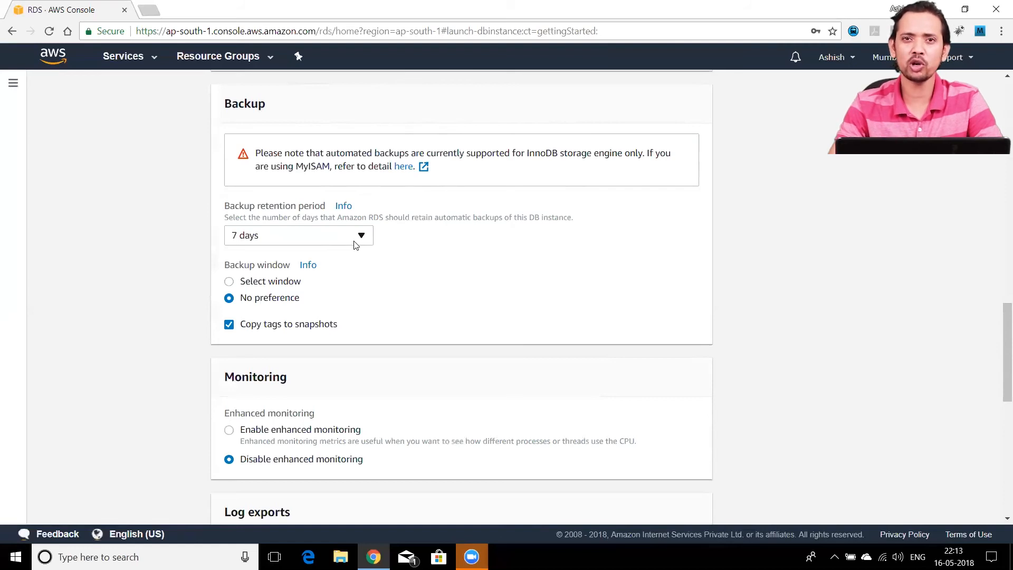
click(354, 243)
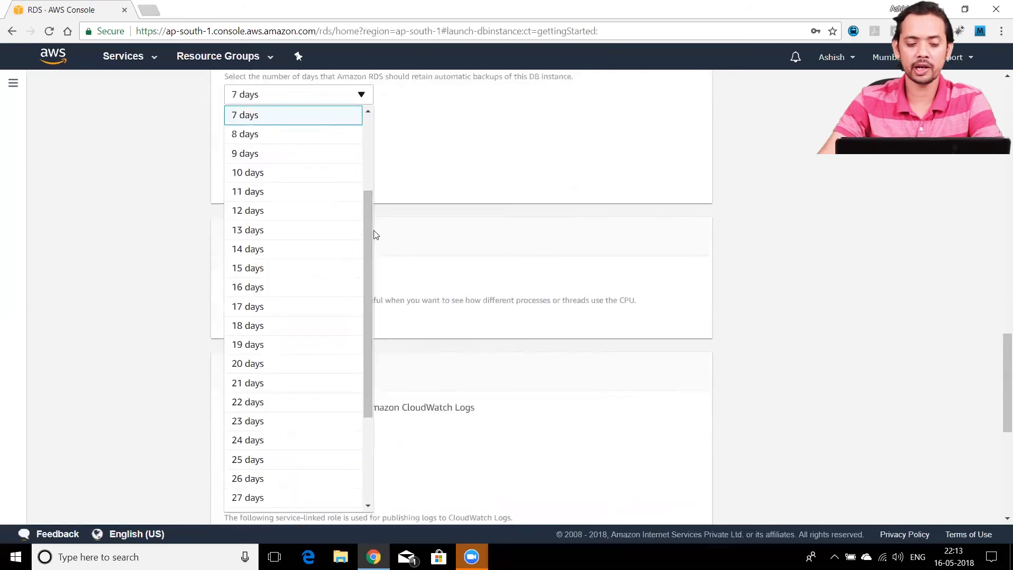
scroll(364, 164, up, 3)
scroll(357, 194, down, 5)
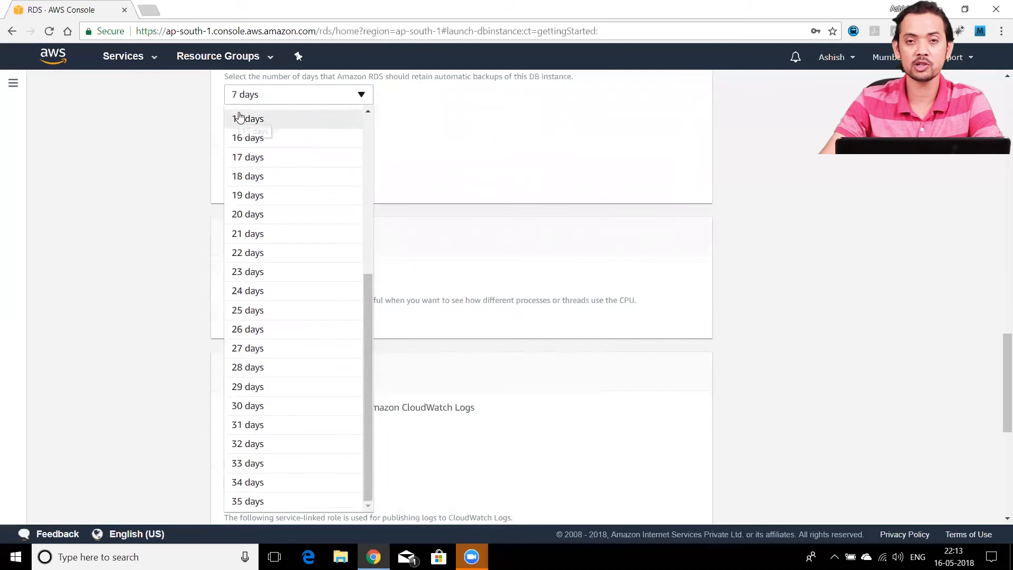
click(425, 121)
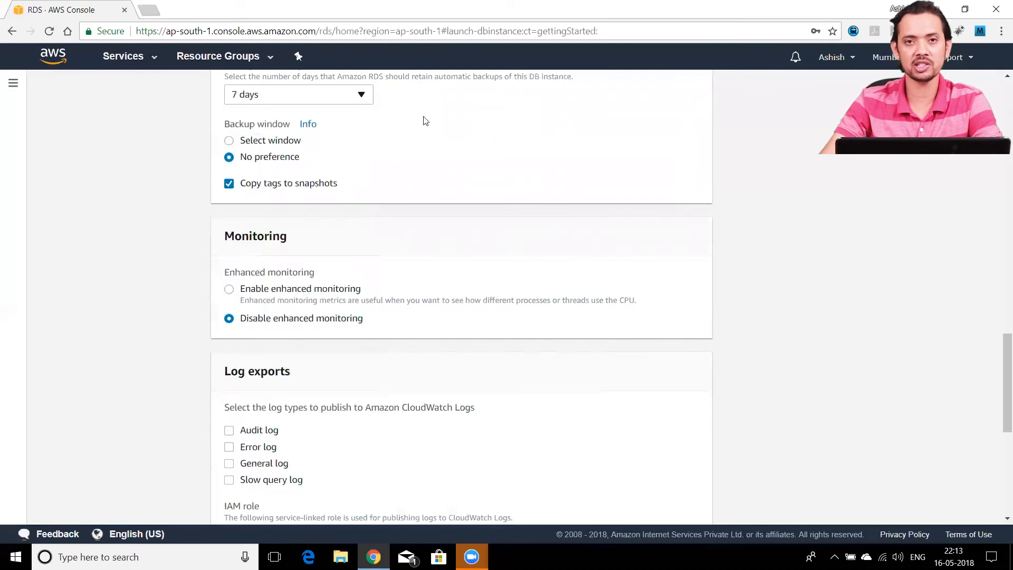
scroll(486, 244, up, 1)
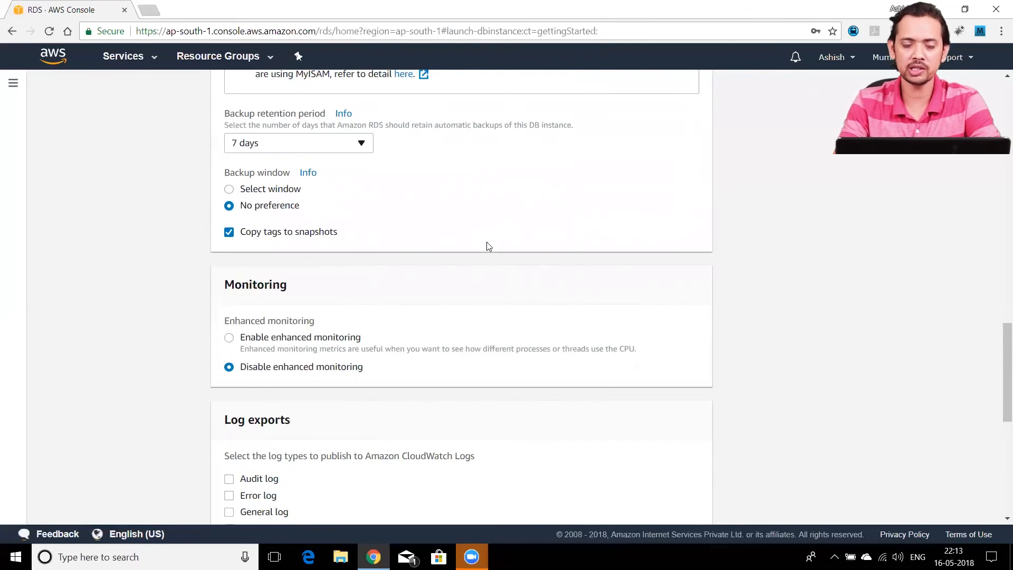
click(241, 189)
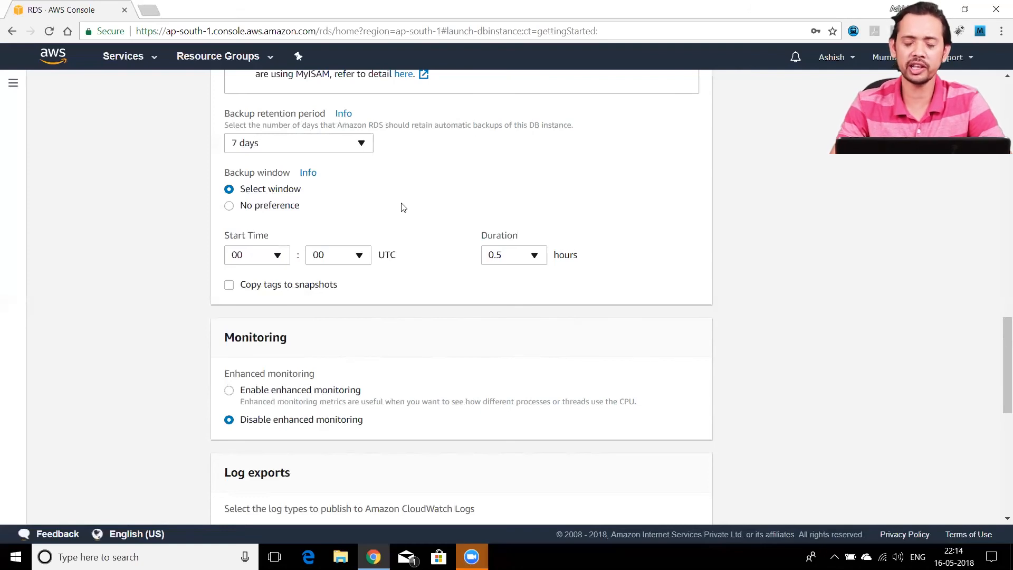
click(230, 205)
Enable enhanced monitoring to check its granularity choices, and set it back to disabled.
scroll(235, 224, down, 2)
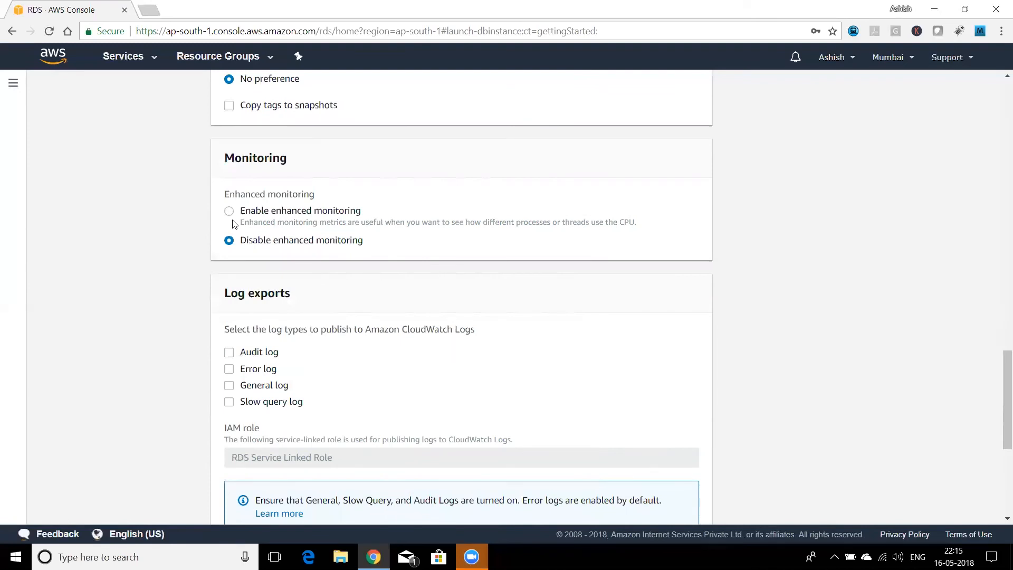
click(229, 211)
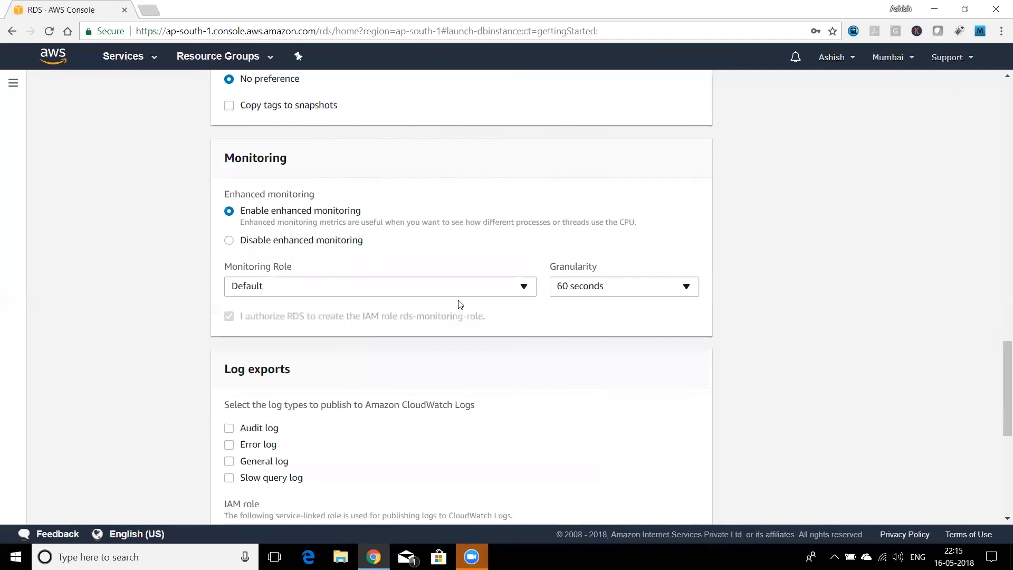
click(589, 288)
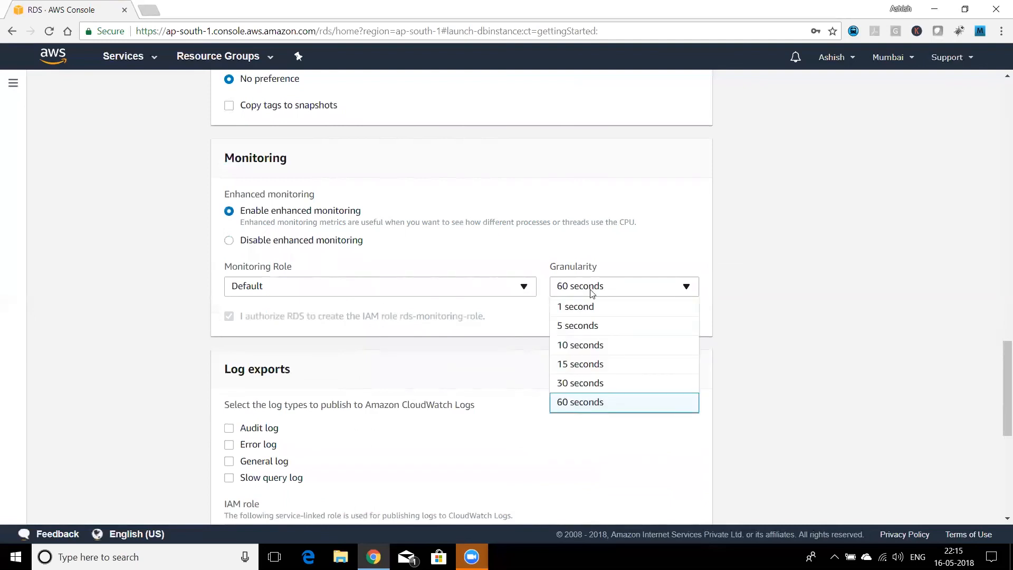
click(300, 254)
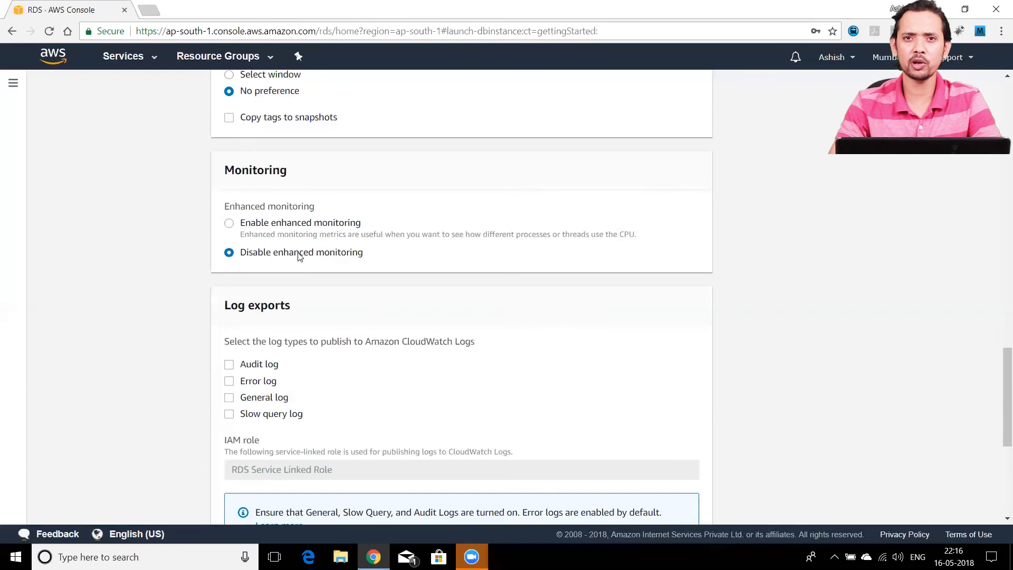
Leave the log exports unselected and the maintenance window at No preference, and launch the DB instance.
scroll(300, 256, down, 3)
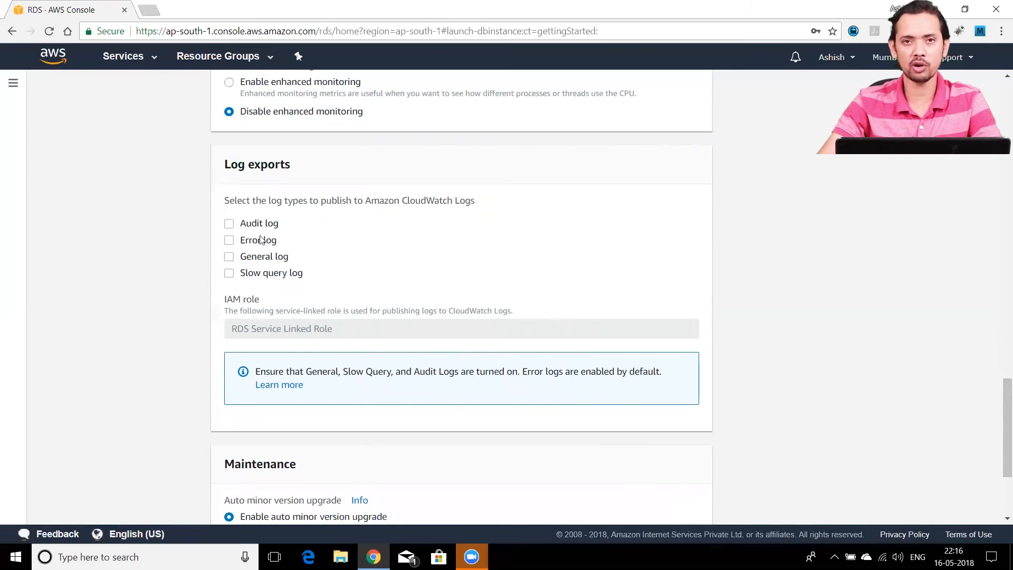
scroll(269, 318, down, 3)
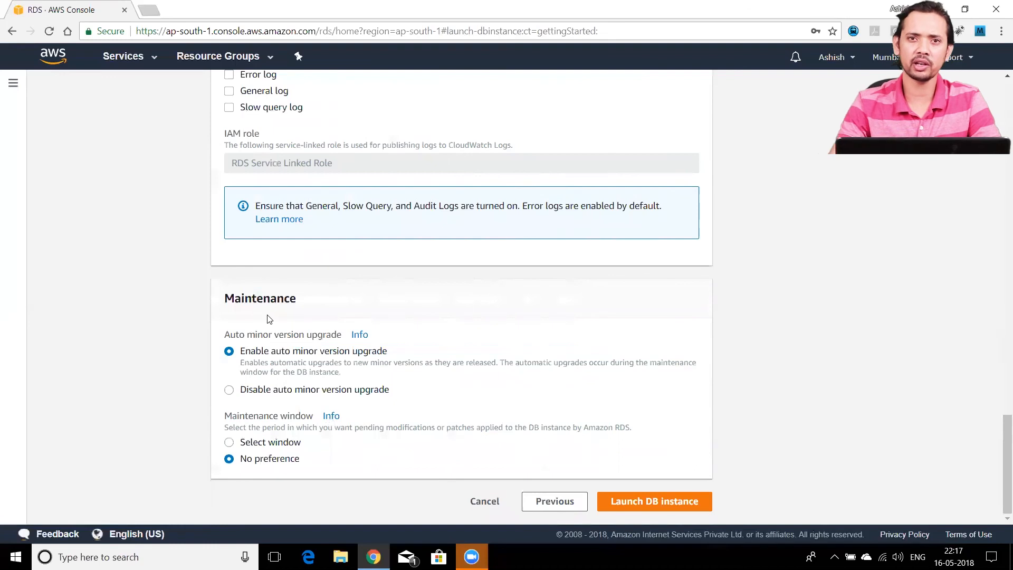
click(267, 314)
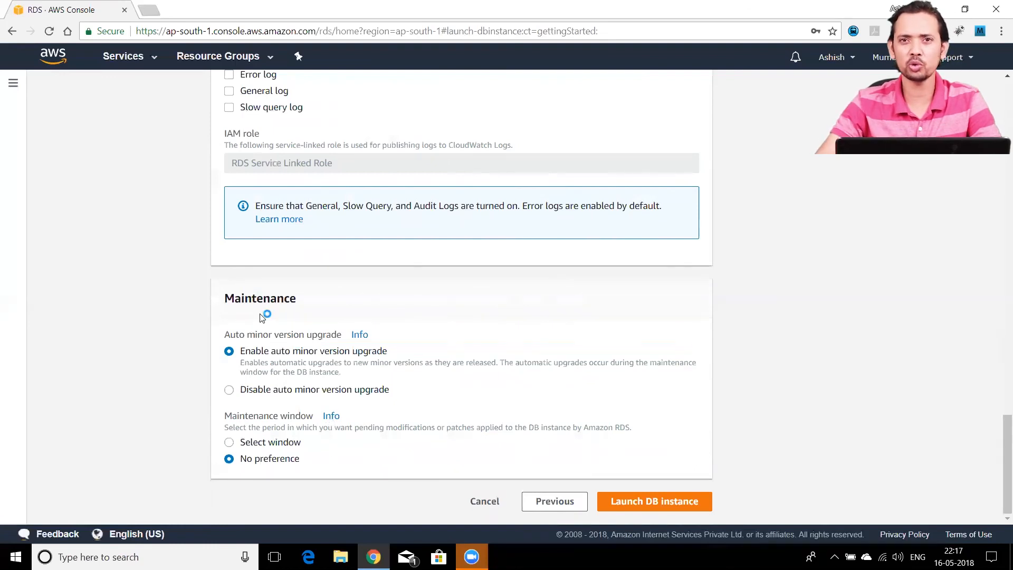
click(231, 443)
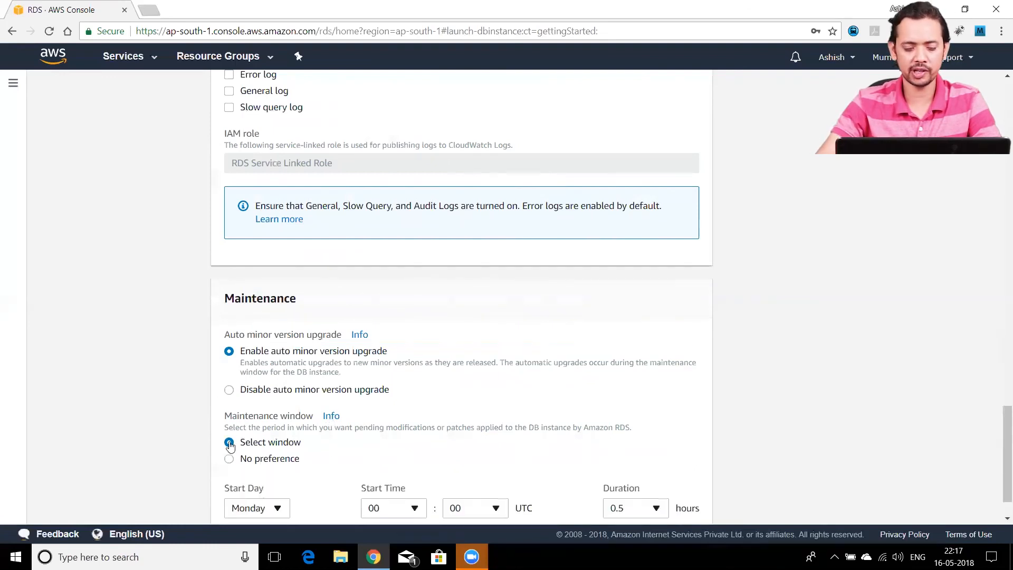
scroll(419, 449, down, 1)
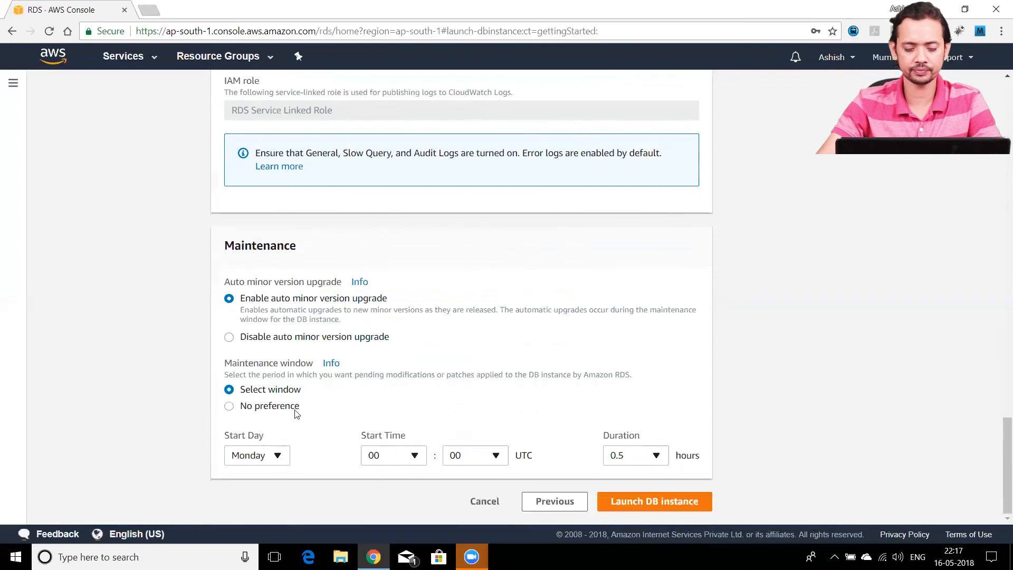
click(229, 406)
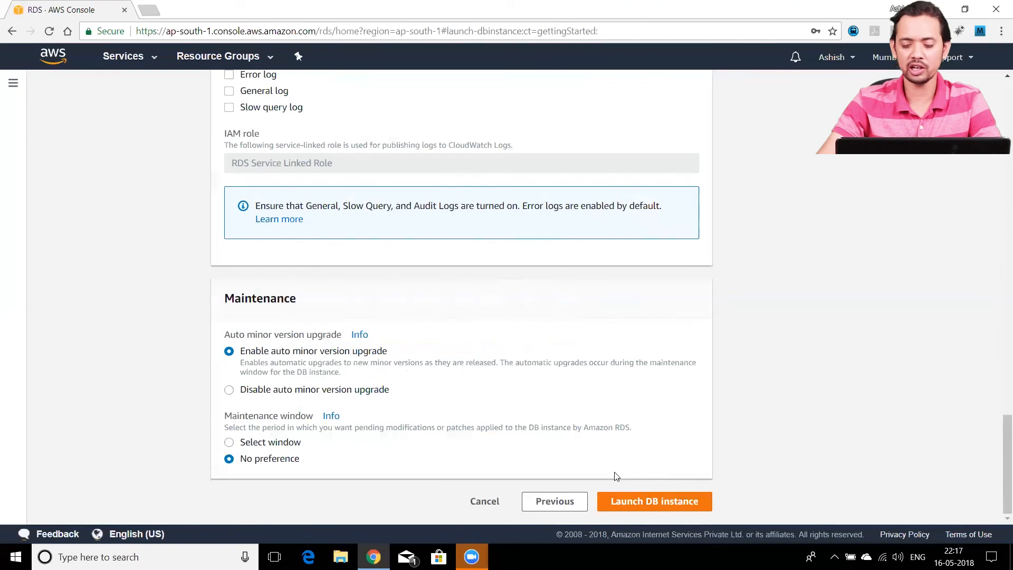
click(649, 505)
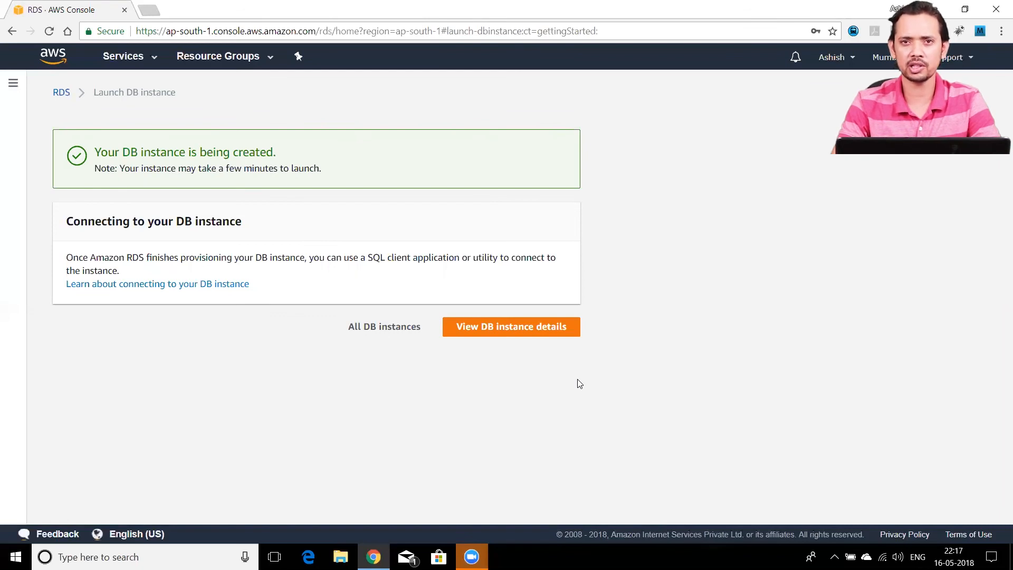
Open the new DB instance's details and check its status, engine version and instance class in the summary.
click(499, 333)
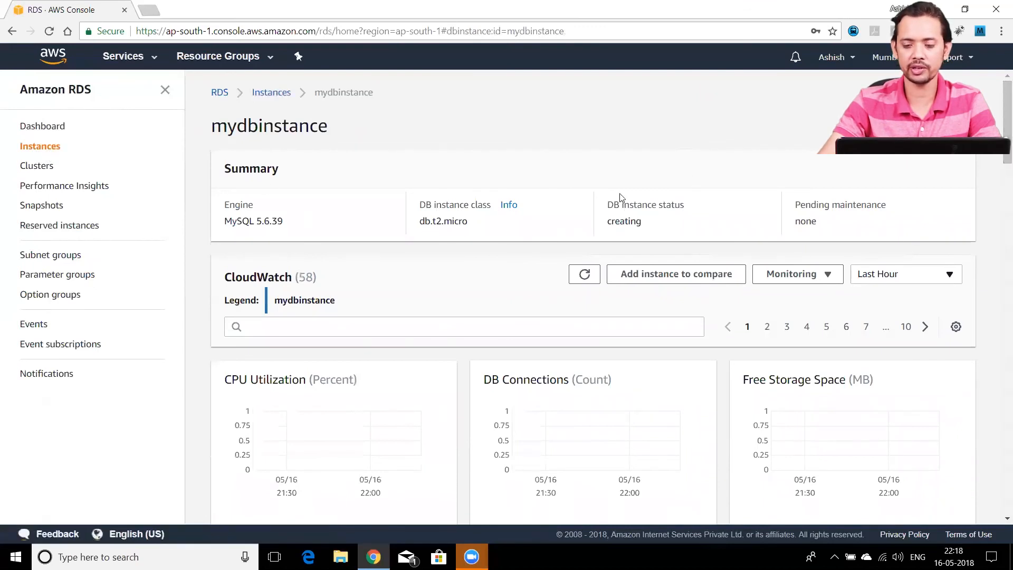
drag(608, 223, 645, 225)
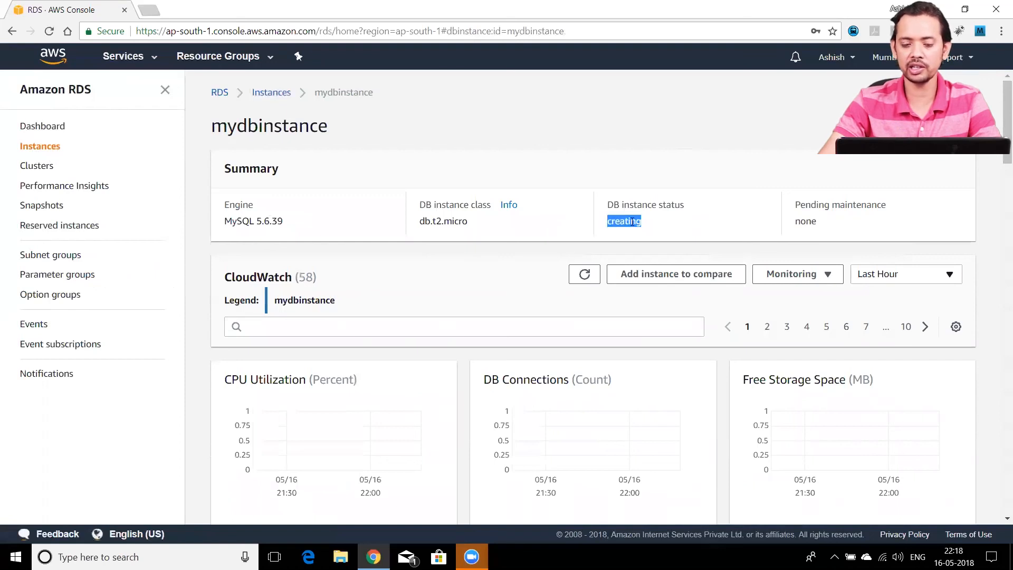
drag(232, 221, 289, 231)
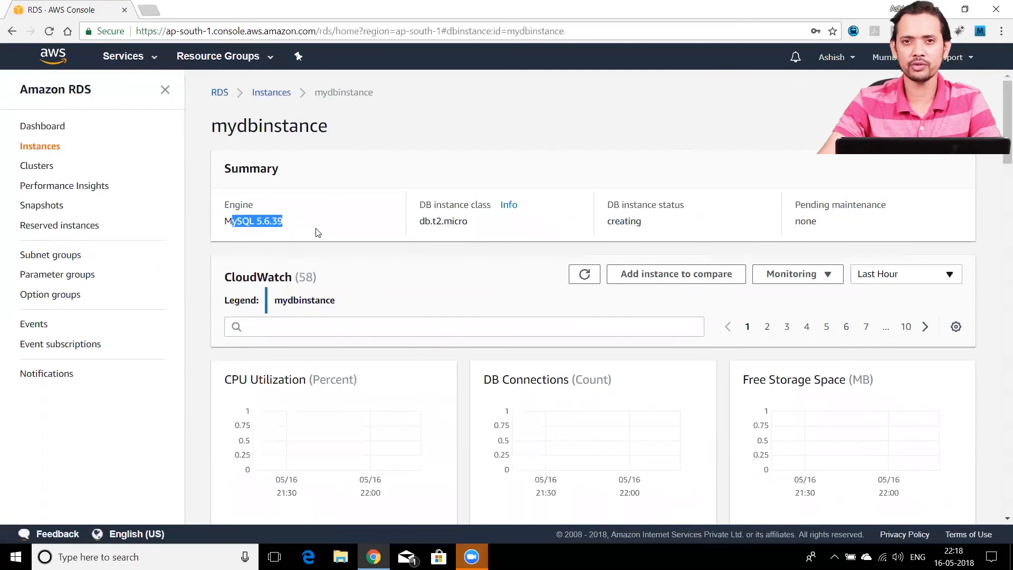
click(333, 233)
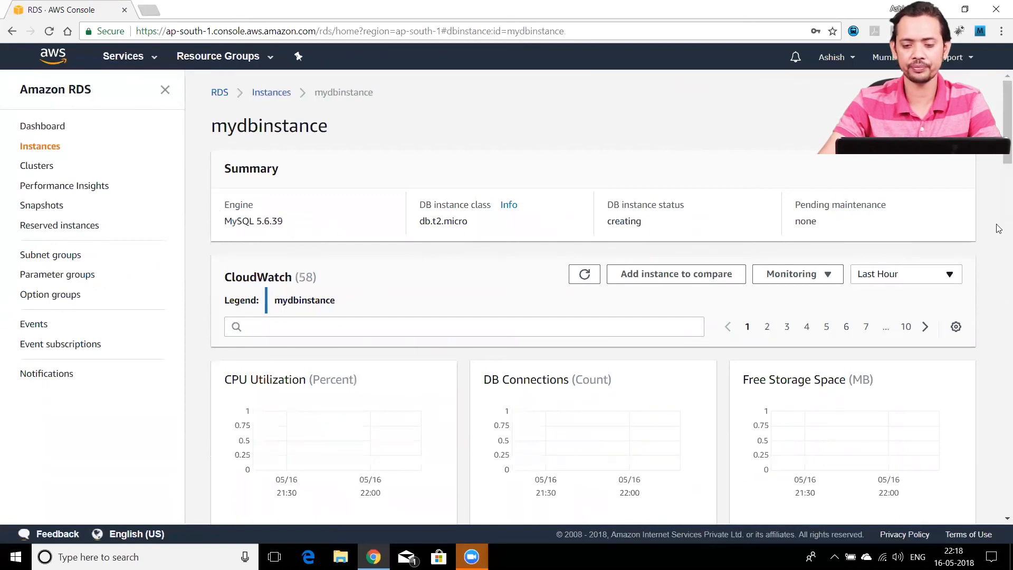
drag(433, 222, 474, 225)
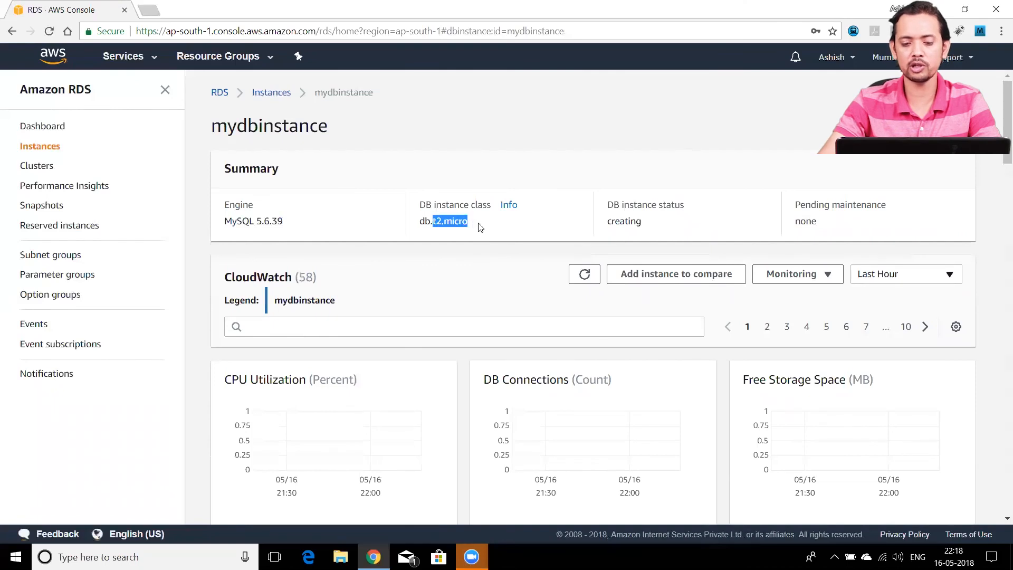
scroll(609, 167, down, 1)
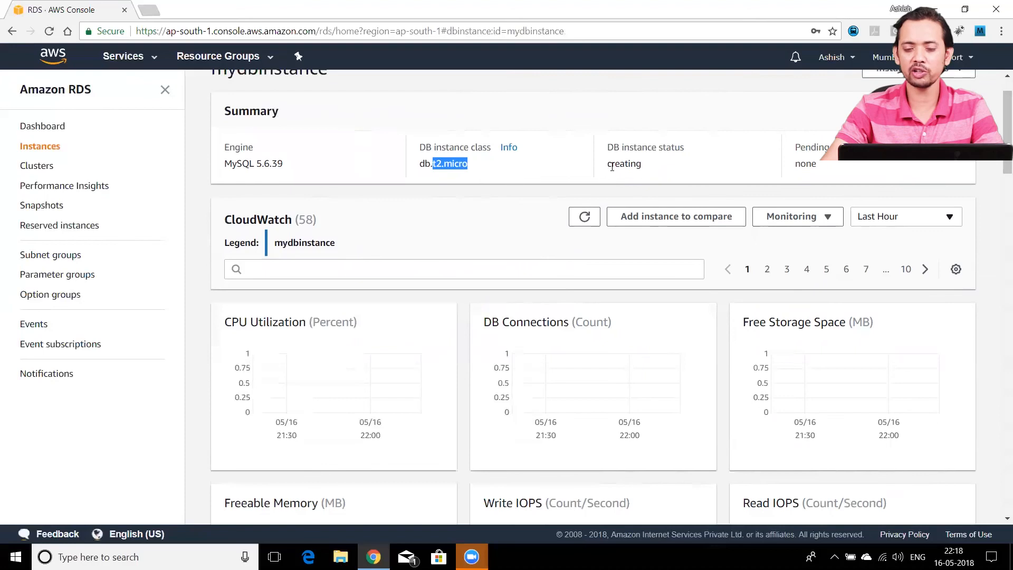
drag(607, 167, 675, 165)
Examine the CloudWatch metric charts for mydbinstance, such as CPU utilization, DB connections and free storage space.
scroll(375, 201, down, 3)
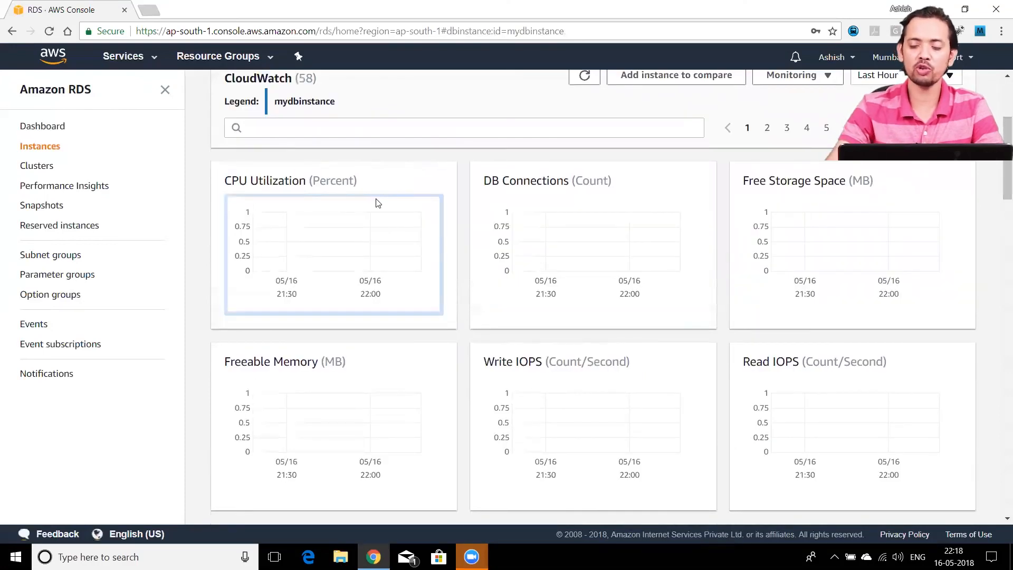
drag(999, 132, 998, 112)
scroll(999, 112, down, 1)
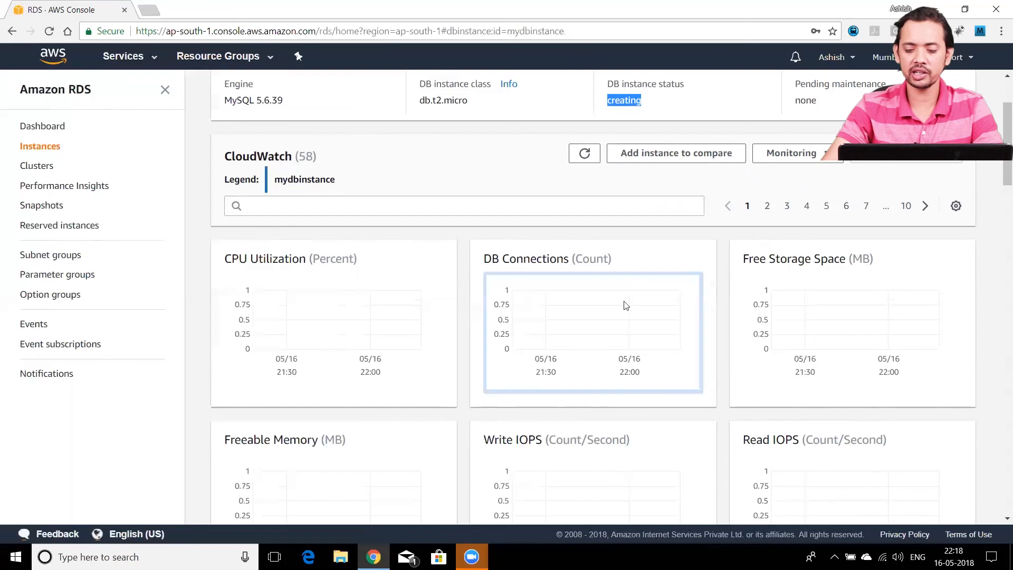
scroll(999, 183, down, 5)
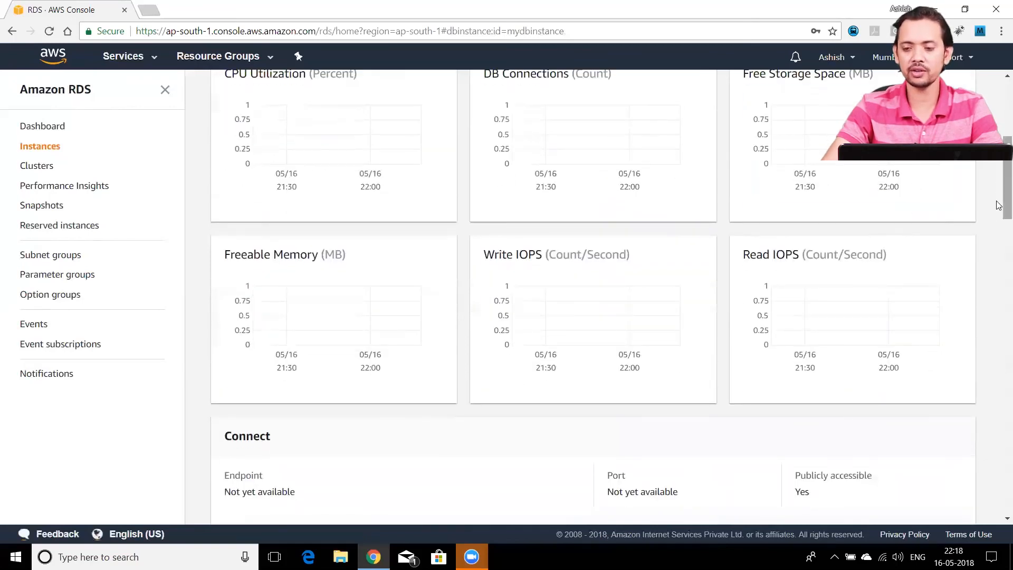
scroll(1001, 196, up, 4)
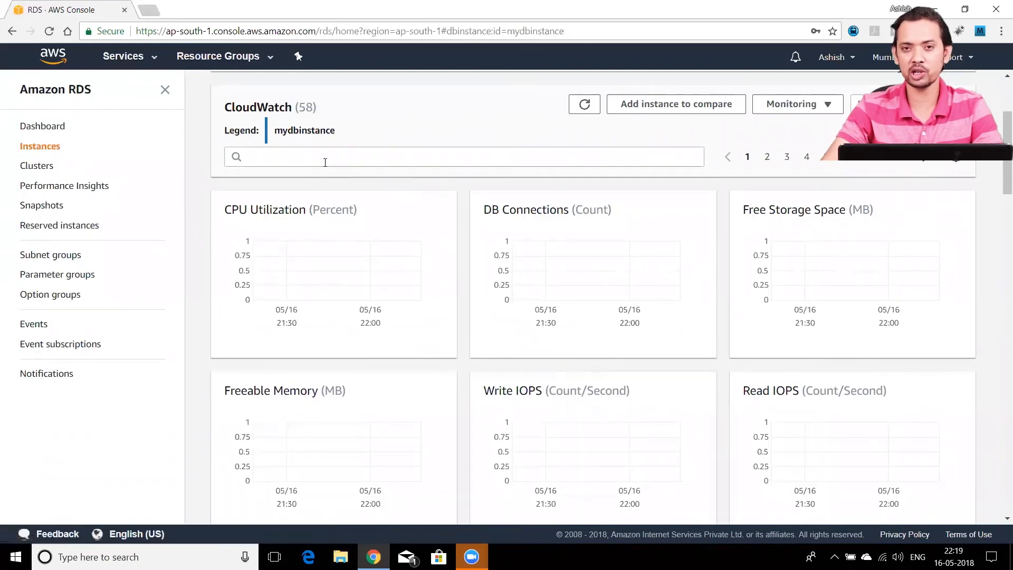
double_click(305, 107)
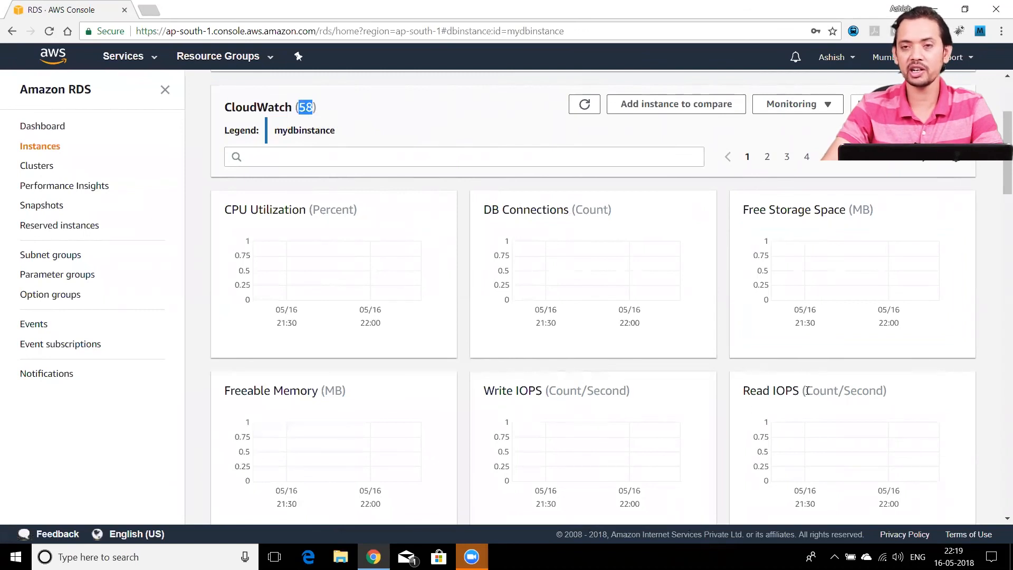
scroll(998, 213, down, 1)
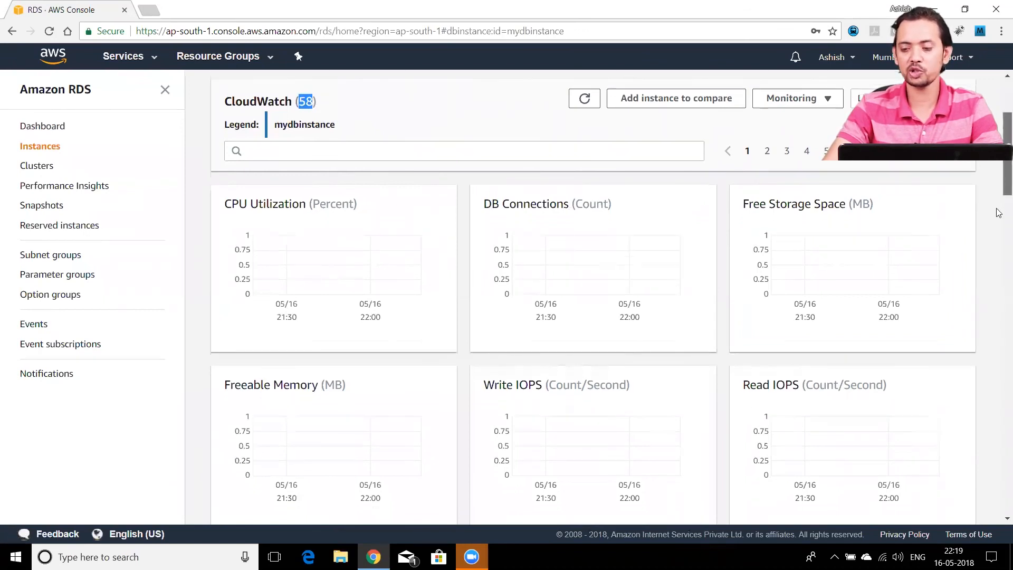
Check the instance's connection endpoint and port, and review its configuration, network, storage and maintenance details.
scroll(998, 213, down, 6)
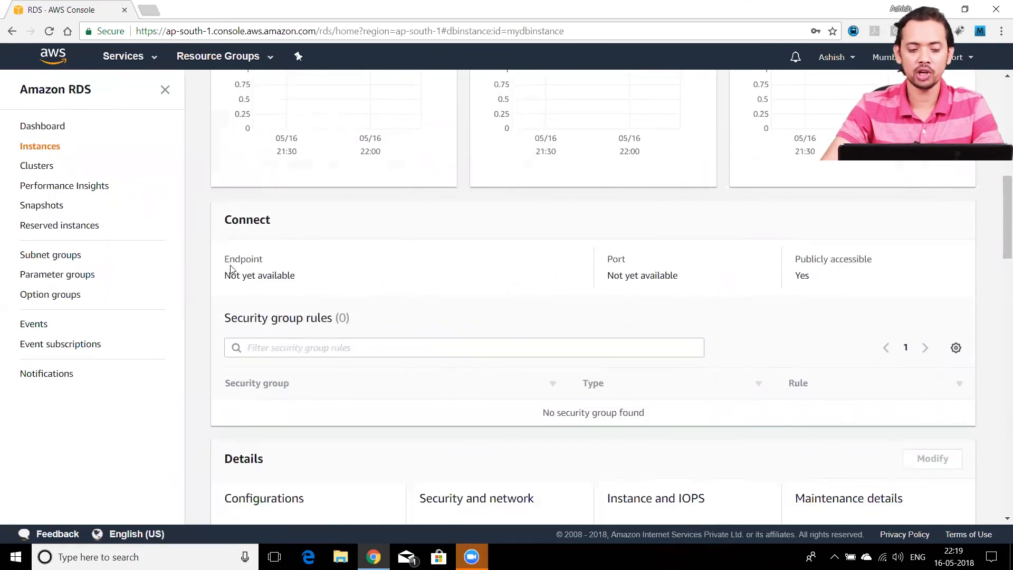
drag(225, 274, 299, 278)
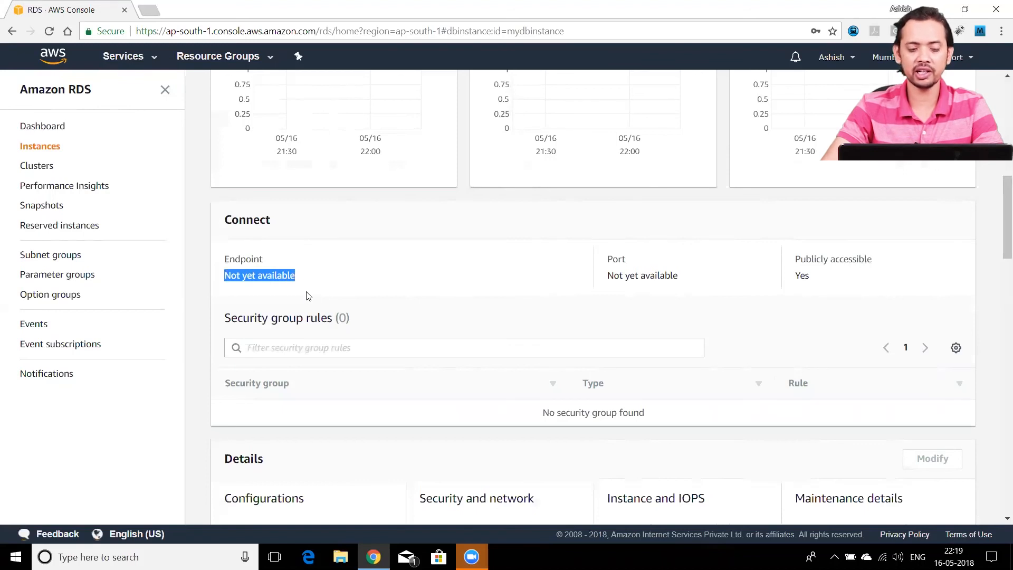
click(315, 284)
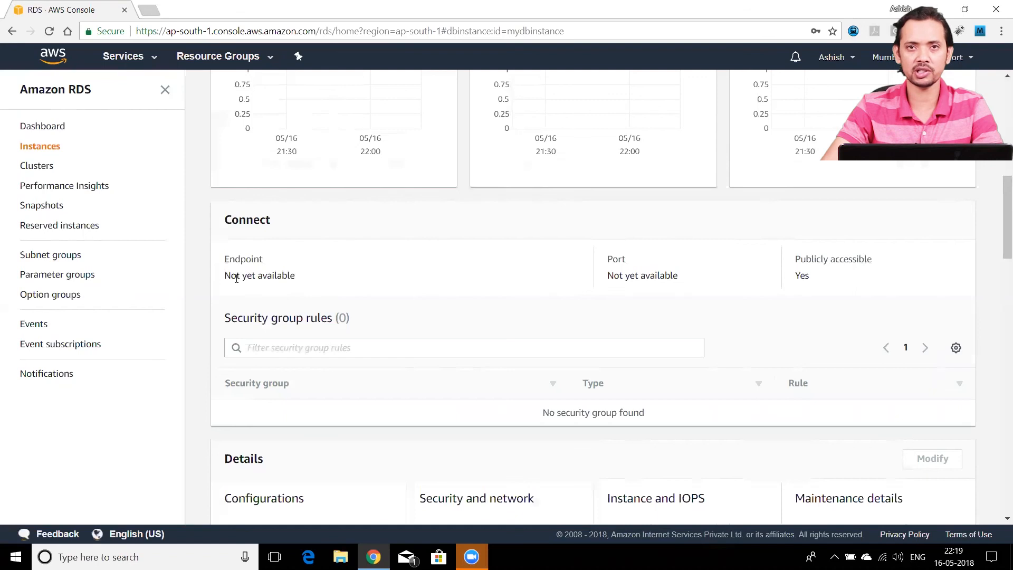
scroll(998, 298, down, 7)
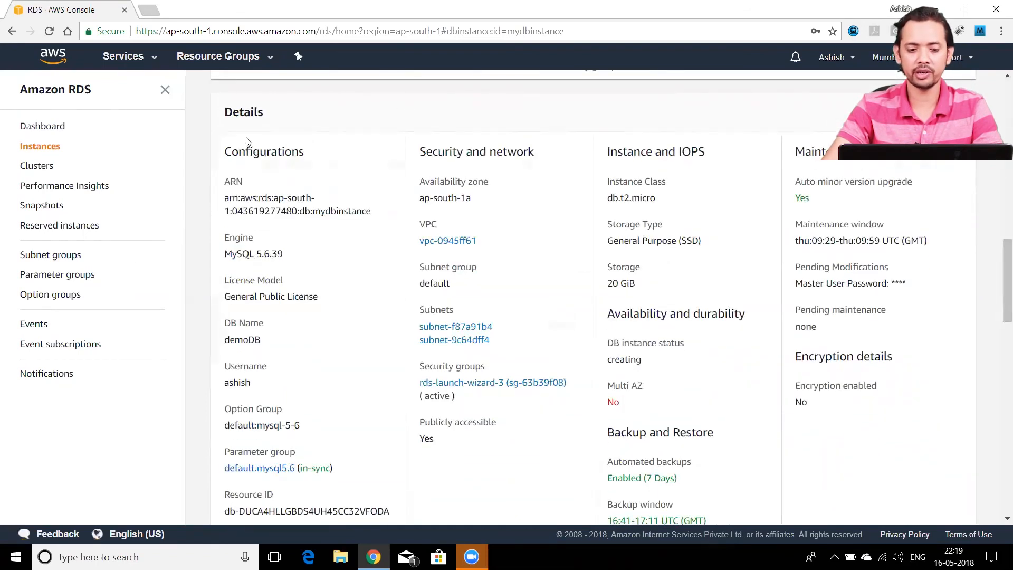
drag(998, 257, 997, 321)
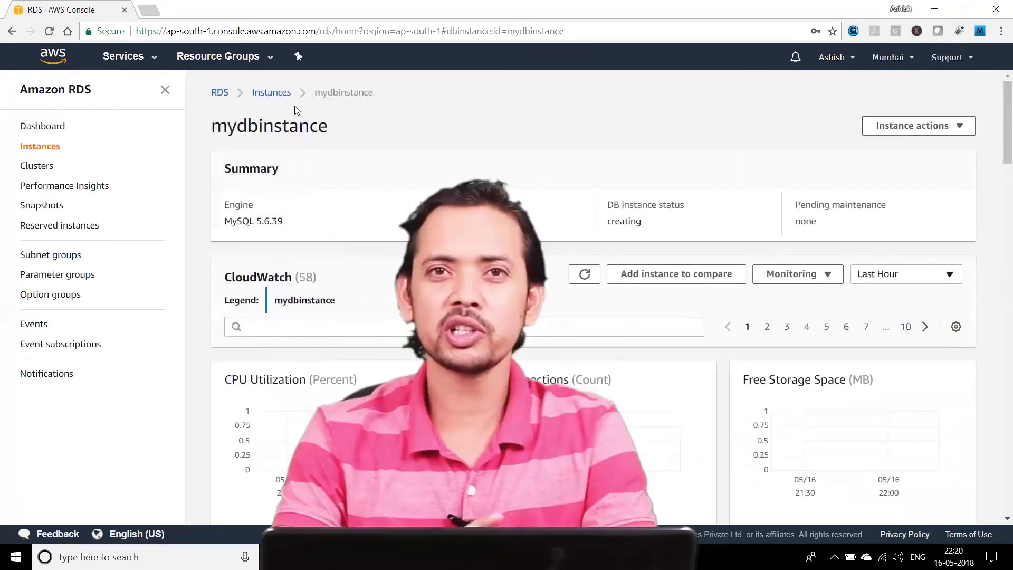